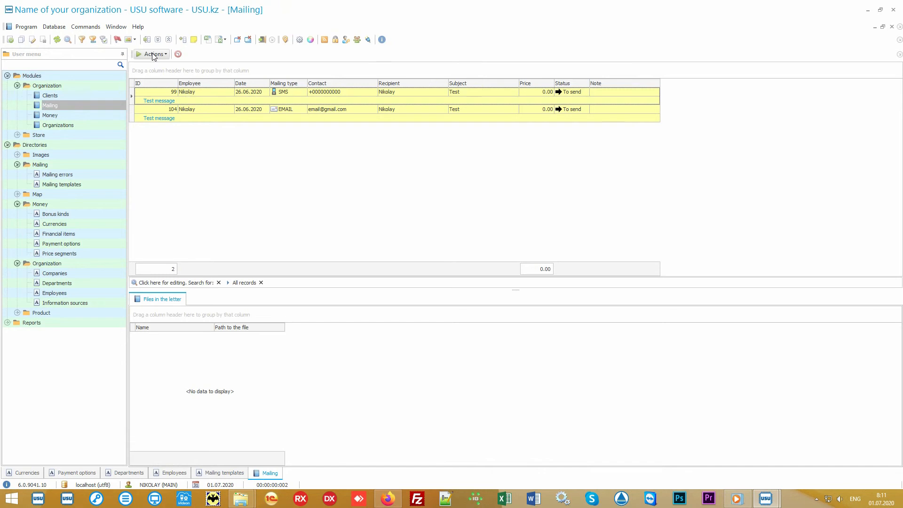
Open the Run mailing dialog for the pending messages, look over its options, and exit it.
left_click(153, 54)
left_click(174, 66)
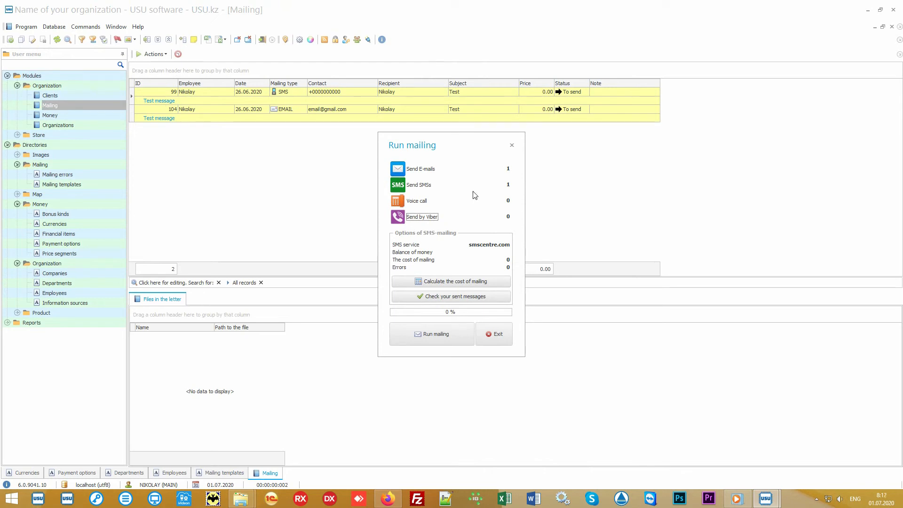
left_click(418, 201)
left_click(498, 333)
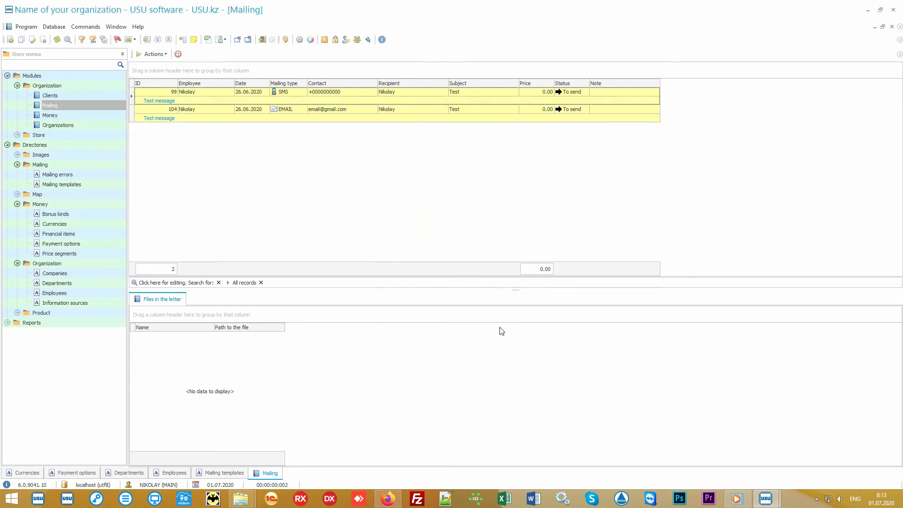
Select the SMS and the e-mail mailing records in turn.
left_click(369, 92)
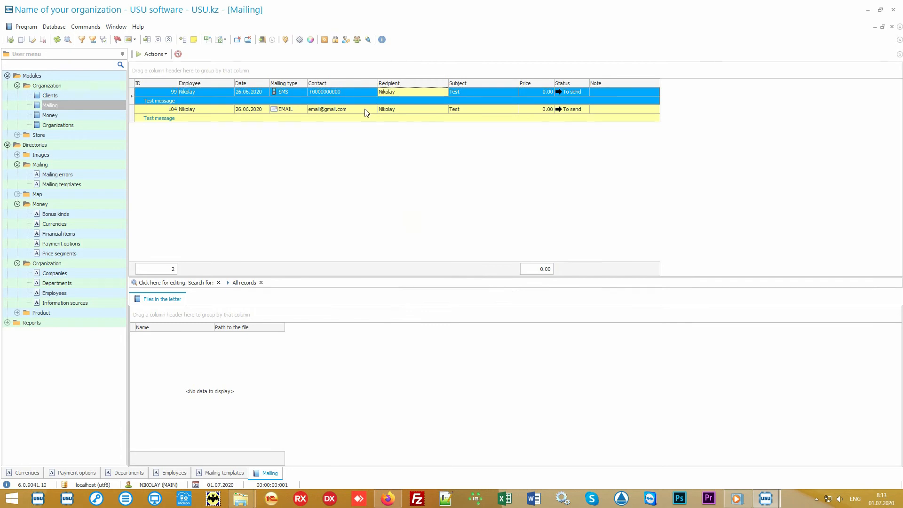
left_click(372, 111)
left_click(425, 109)
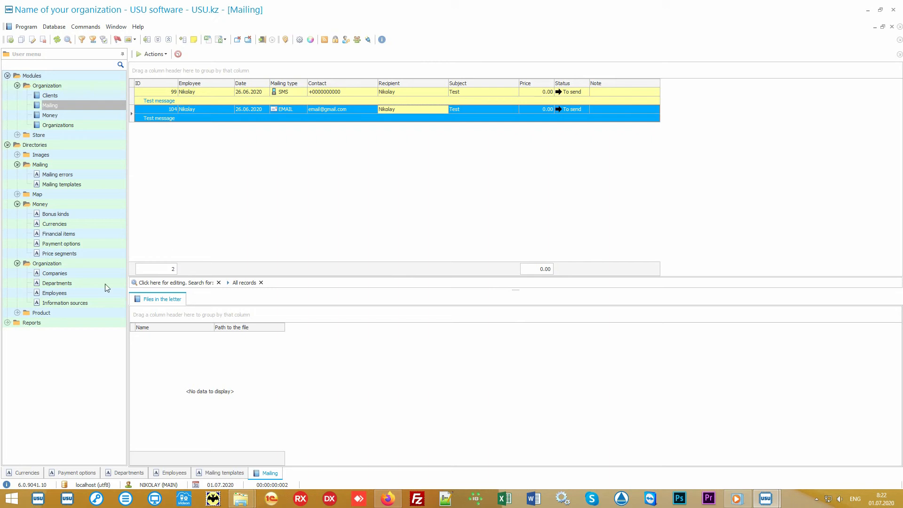
Expand the Product directory, open Product names, and select the product record.
double_click(73, 310)
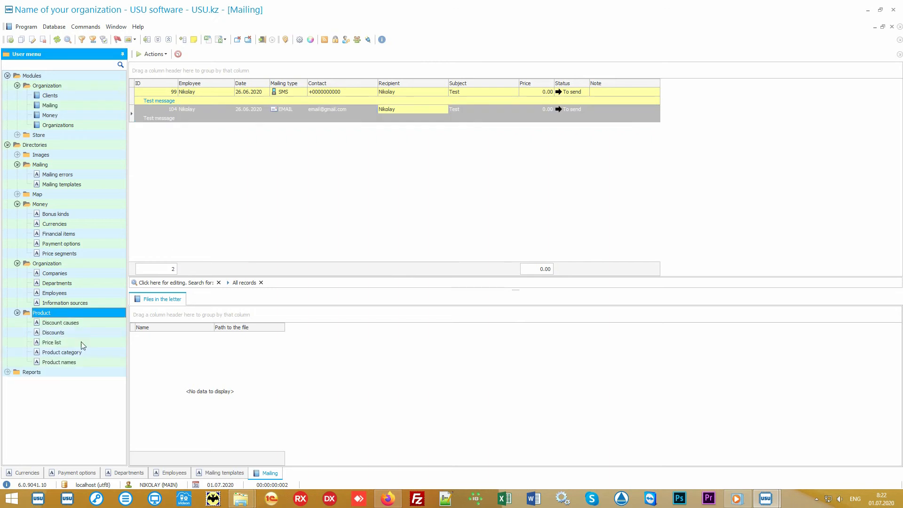
double_click(91, 362)
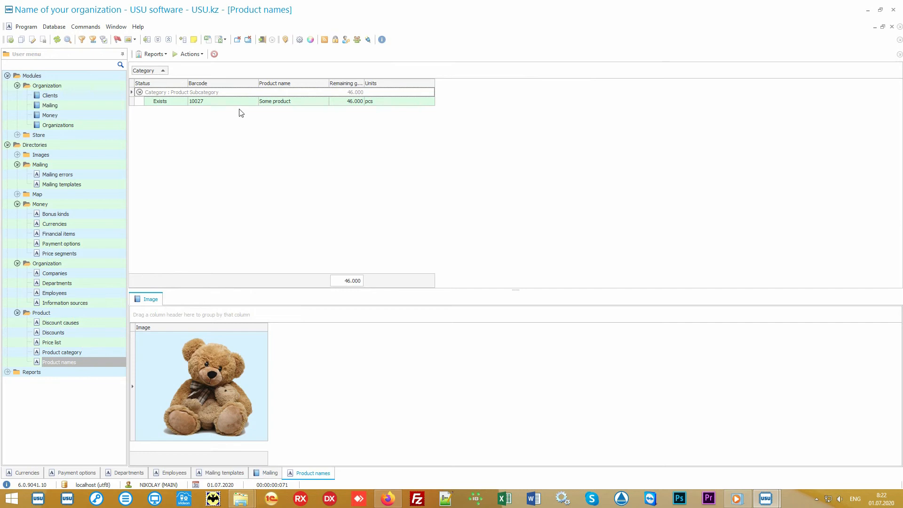
left_click(242, 103)
left_click(310, 102)
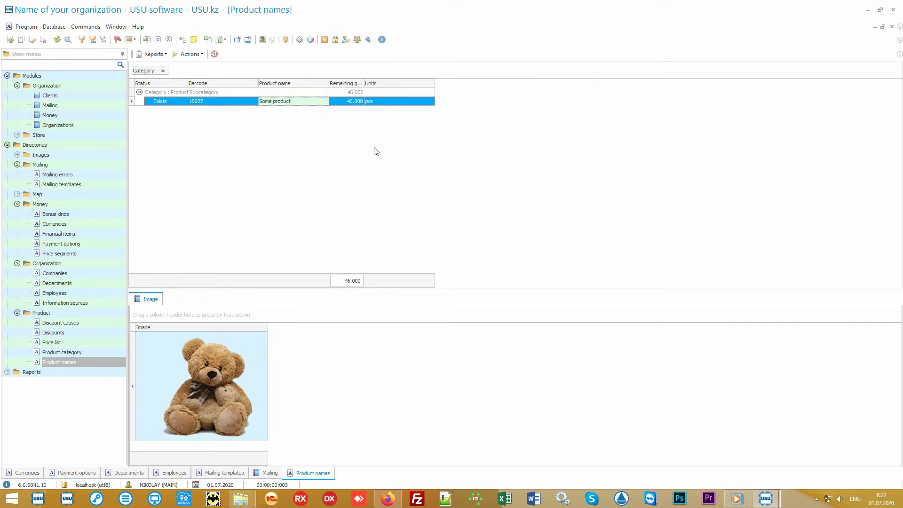
Open the Import data wizard for product names, then cancel it and confirm quitting.
right_click(351, 134)
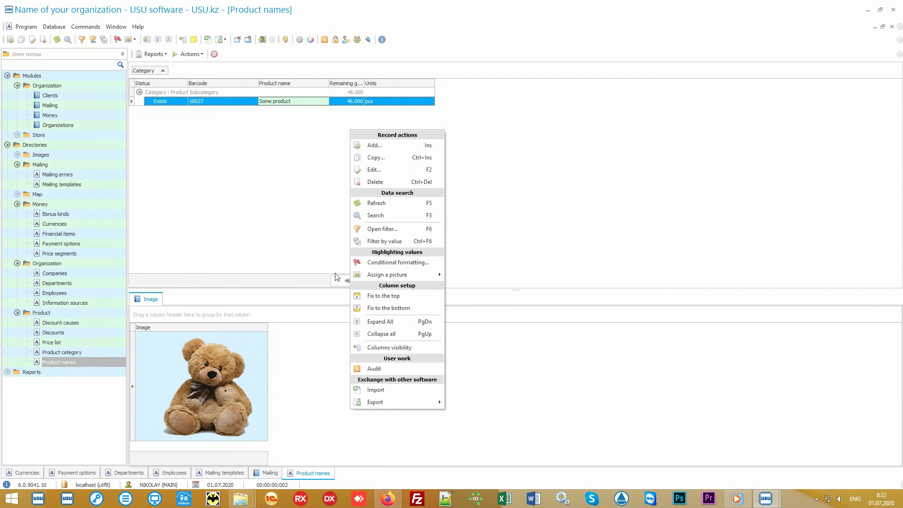
left_click(406, 395)
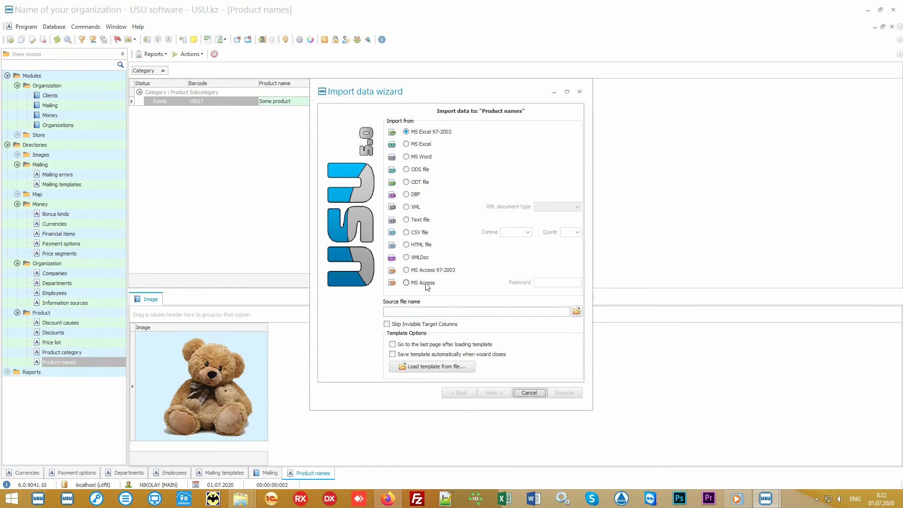
left_click(530, 395)
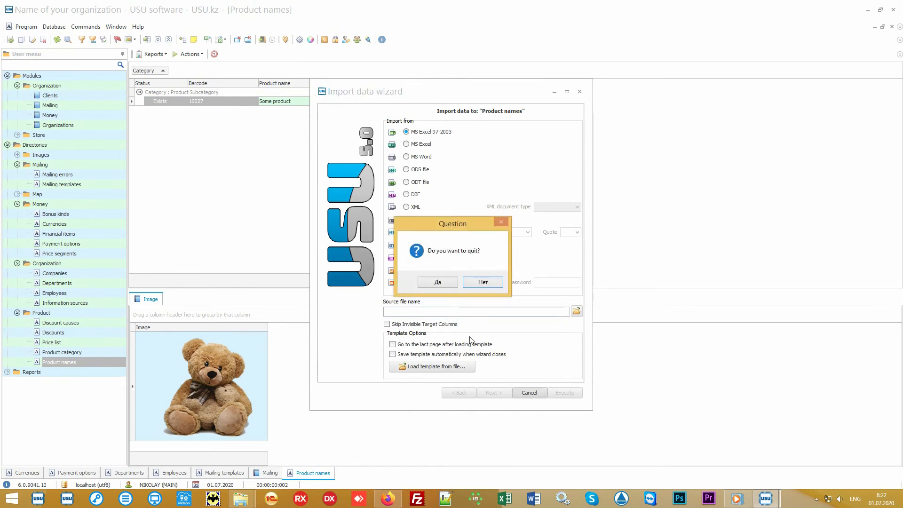
left_click(447, 285)
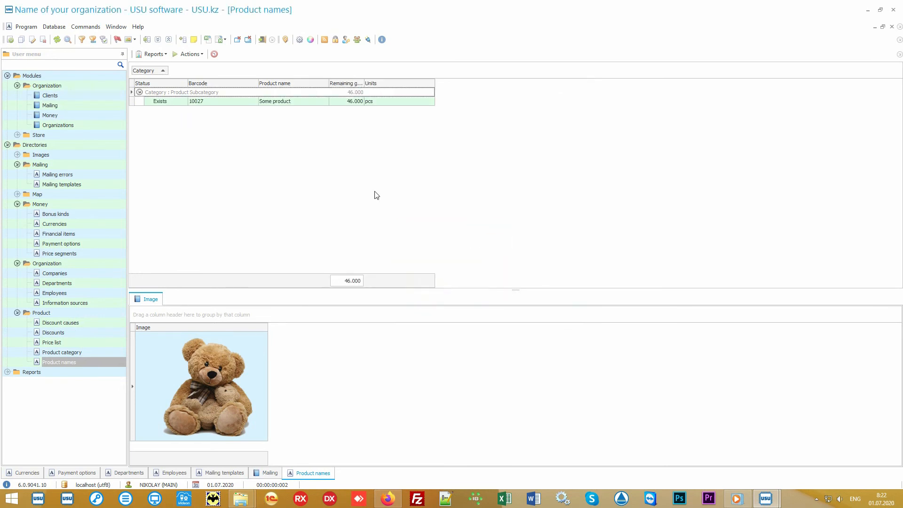
Switch to Excel with Product names.xlsx and examine its columns from Product Category to Selling price.
left_click(868, 10)
double_click(445, 261)
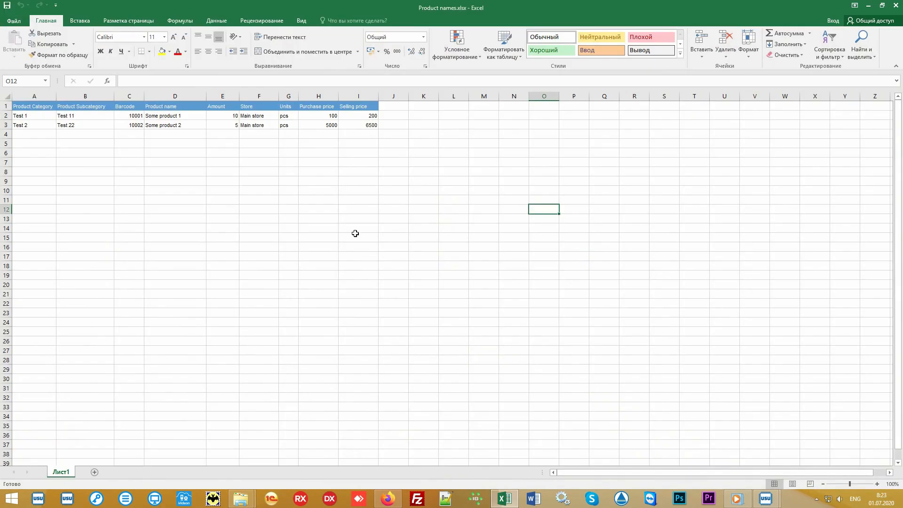
left_click_drag(362, 126, 31, 107)
left_click(31, 96)
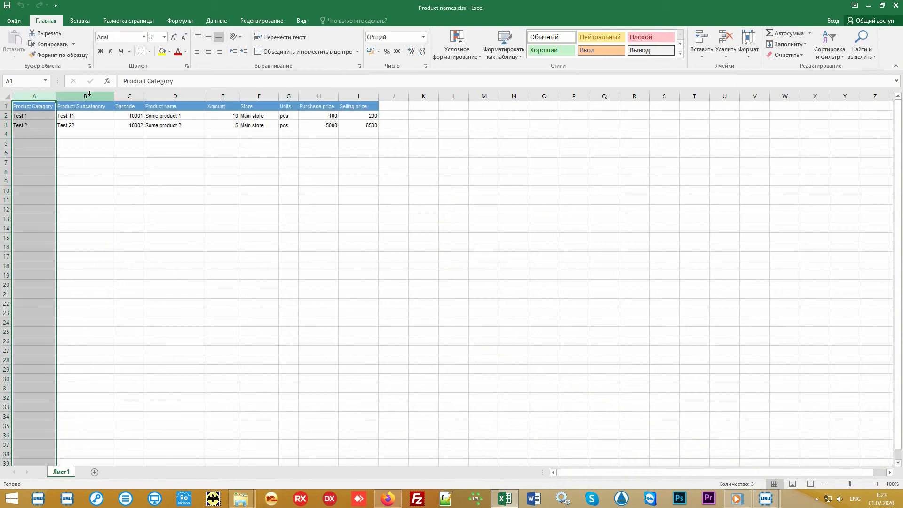
left_click(89, 95)
left_click(129, 95)
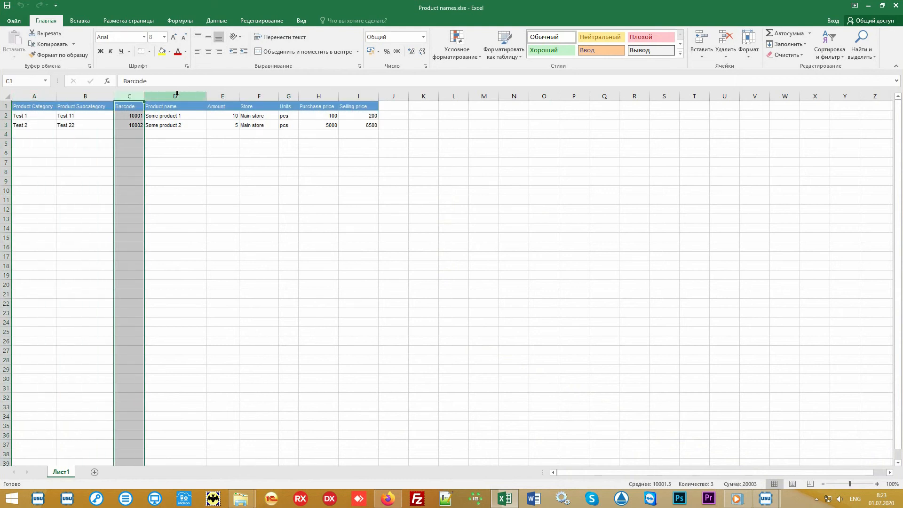
left_click_drag(177, 94, 374, 96)
left_click(440, 194)
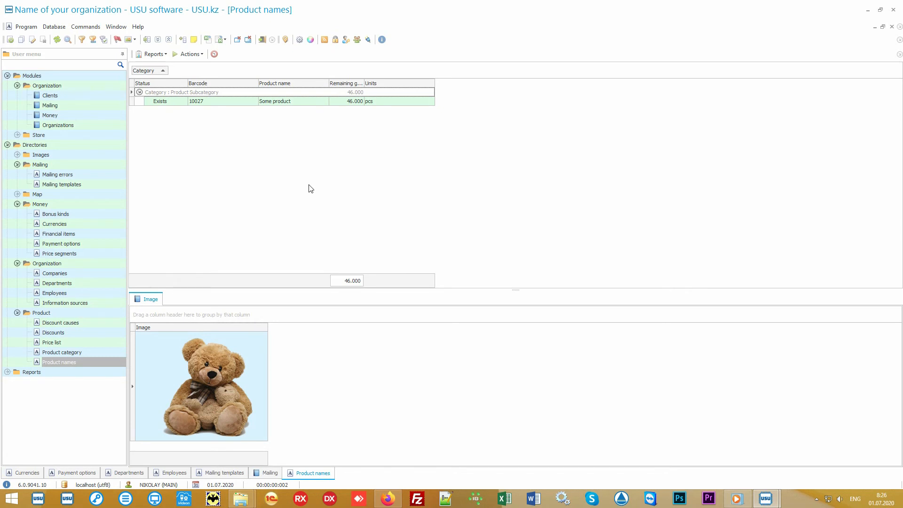
Expand Store, open the Product receipts, and select the receipt and its product line.
left_click(78, 134)
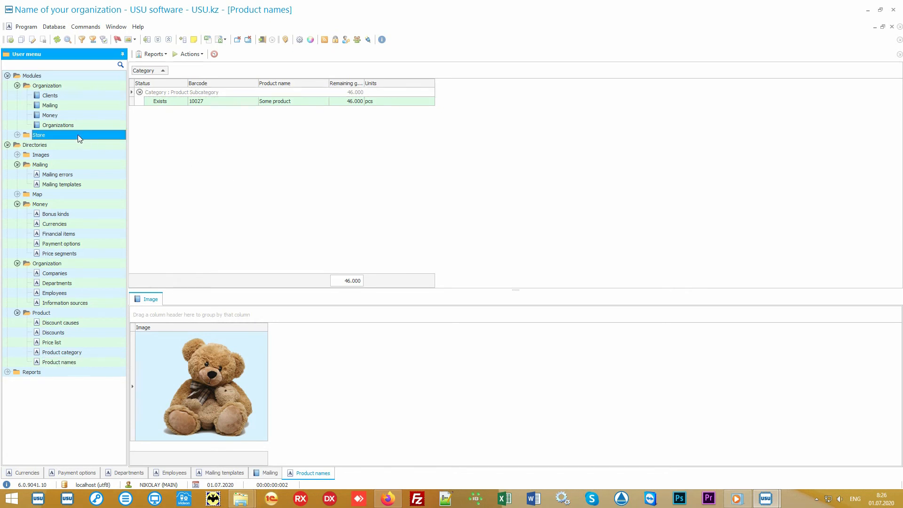
left_click(77, 135)
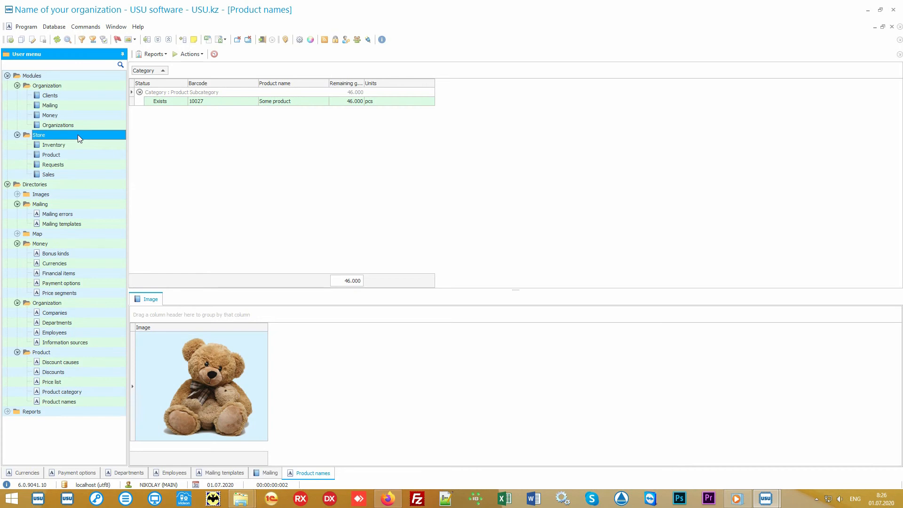
double_click(86, 154)
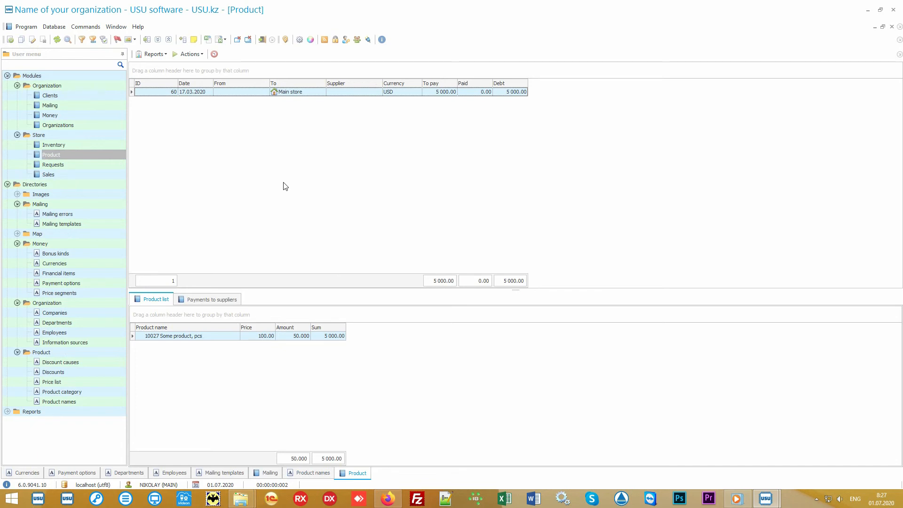
left_click(311, 94)
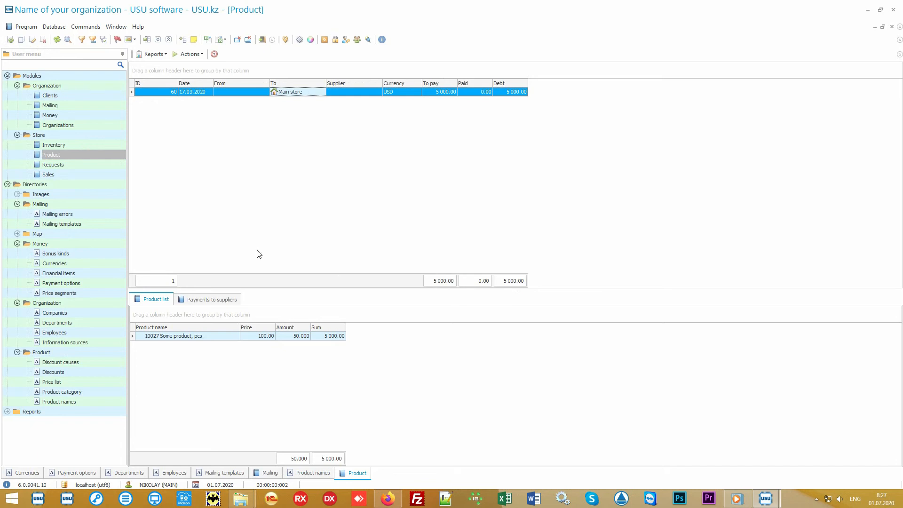
left_click(212, 337)
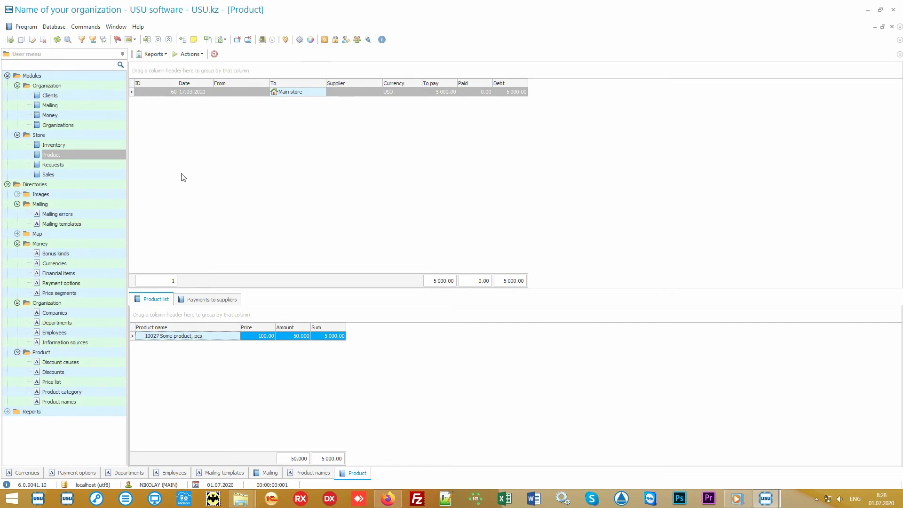
Generate the Label set report for the selected receipt and close it.
left_click(163, 55)
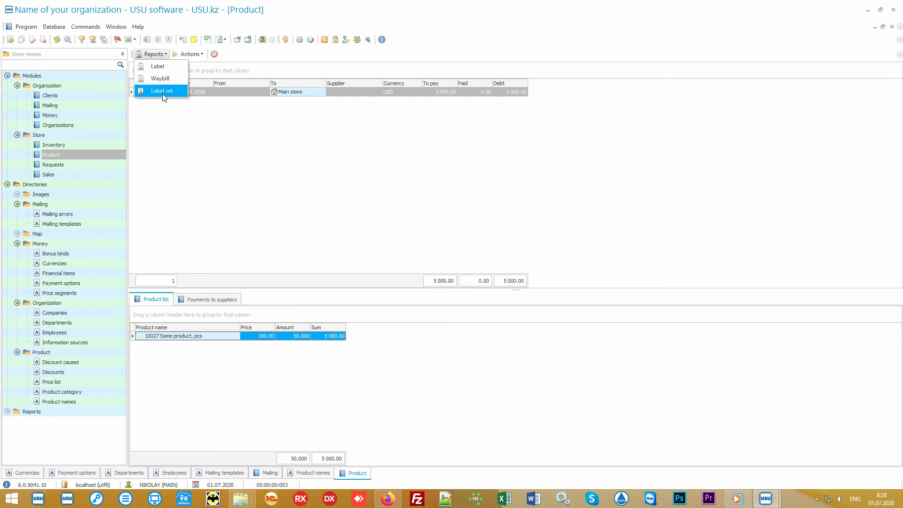
left_click(178, 93)
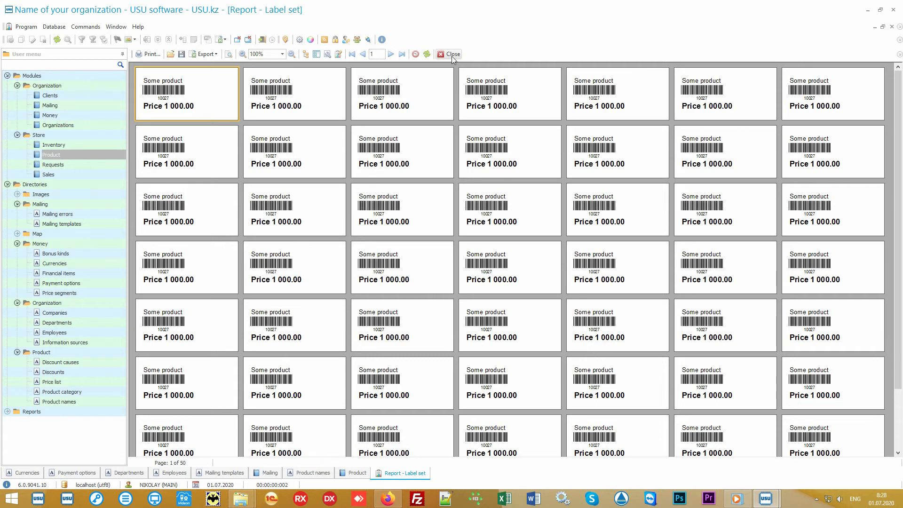
left_click(453, 55)
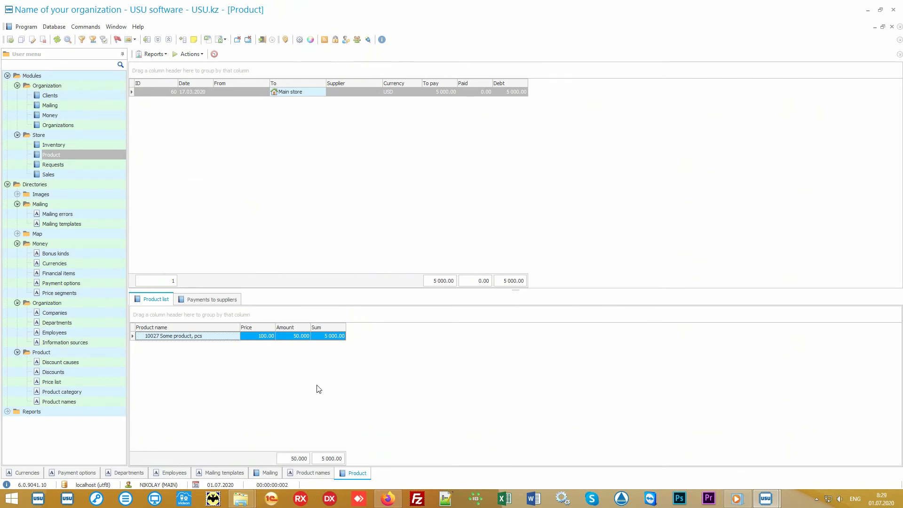
Open Product names, preview the Records report for the product at a larger zoom, and close it.
left_click(92, 403)
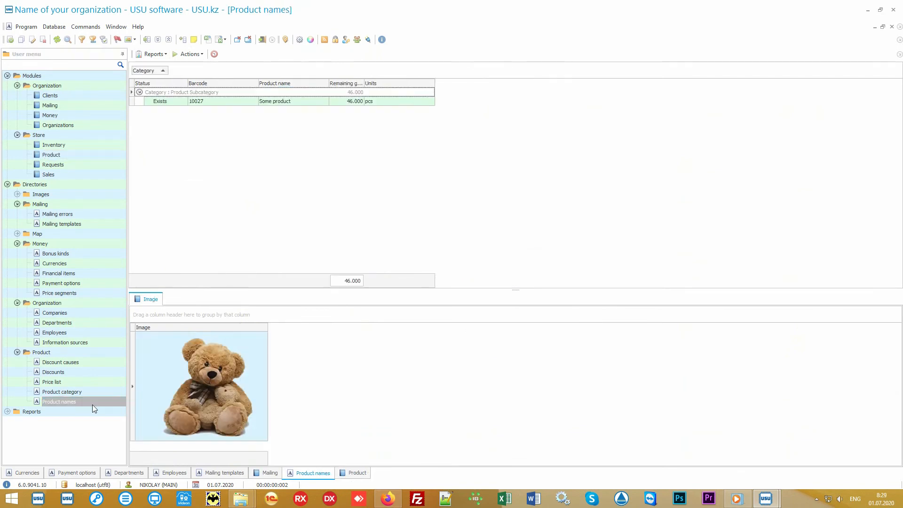
left_click(291, 102)
left_click(154, 54)
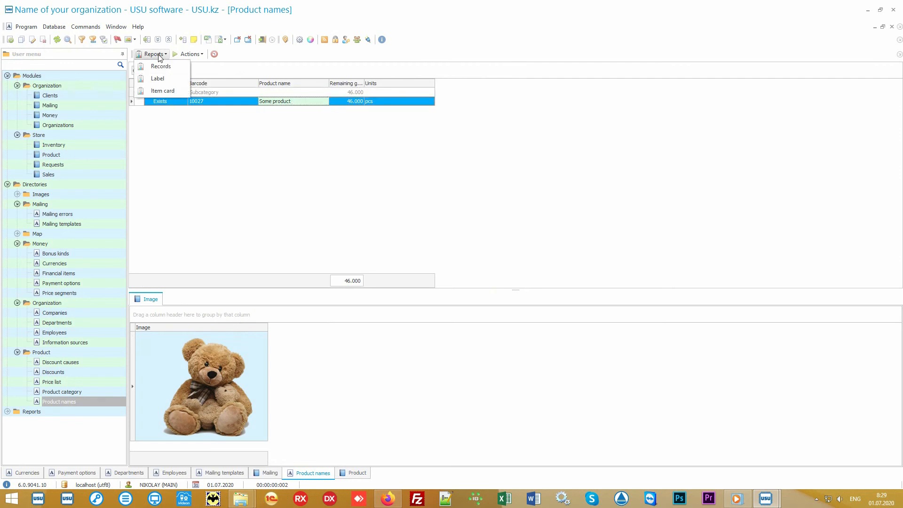
left_click(178, 69)
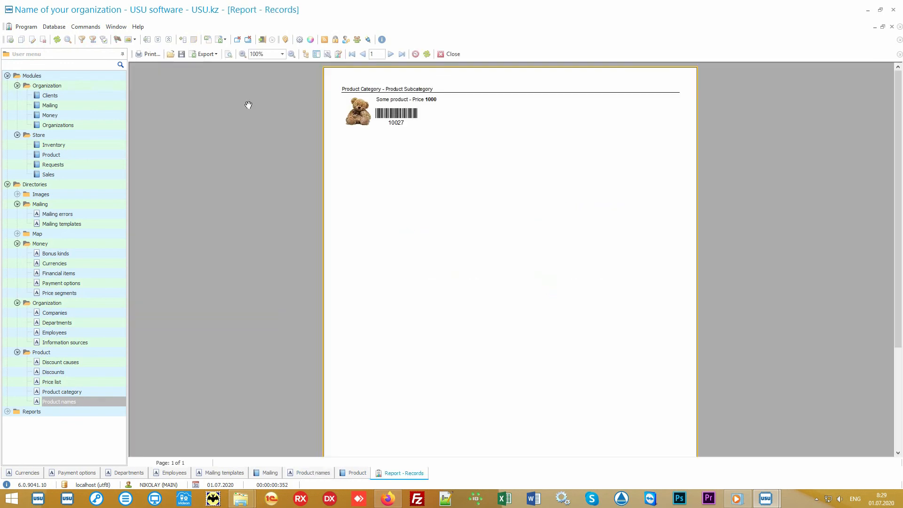
scroll(435, 184, "up", 3)
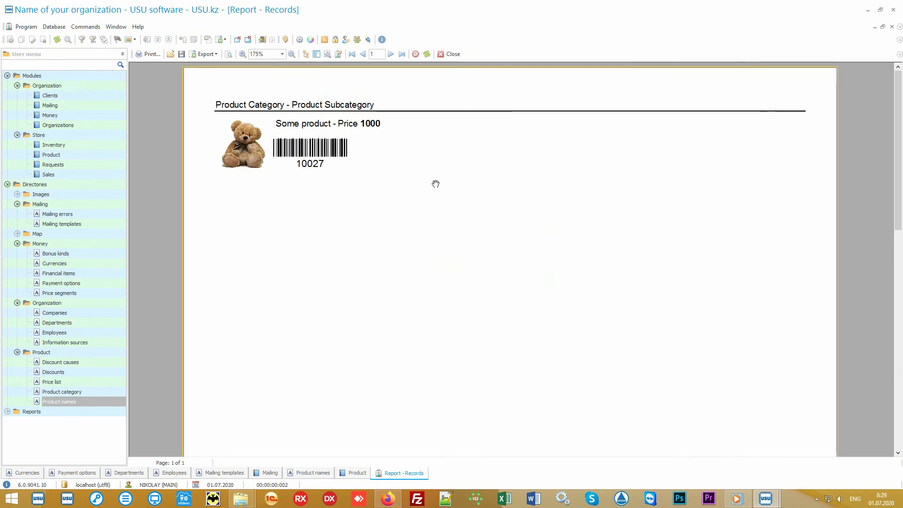
left_click(449, 54)
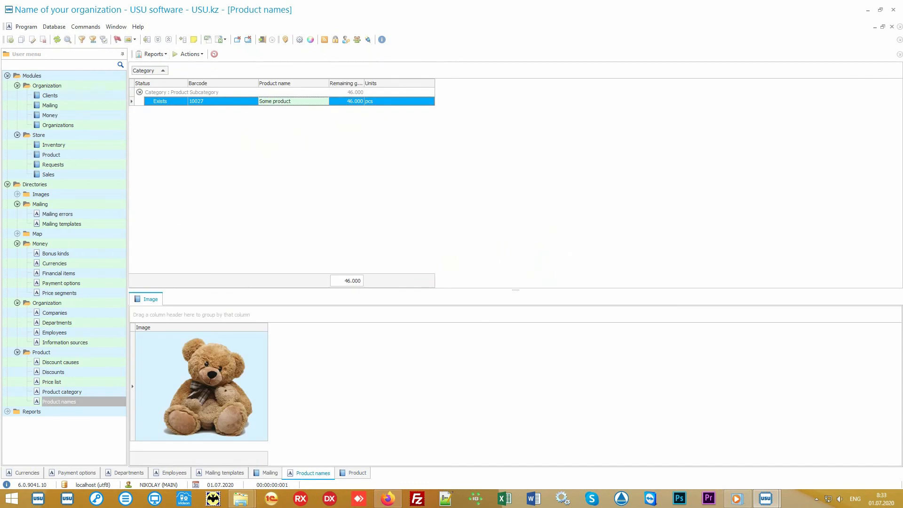
Open Store product movements and select each record, including the transfer from Main store to Branch 1.
left_click(106, 156)
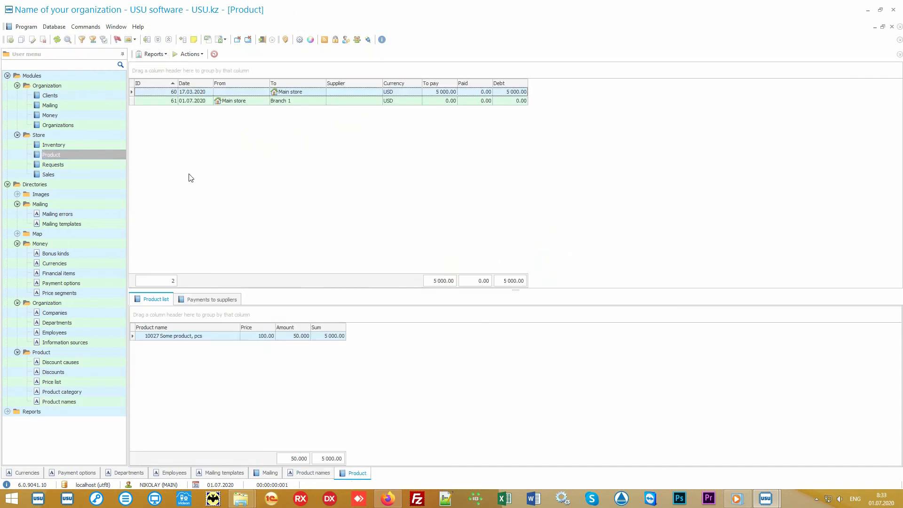
left_click(310, 94)
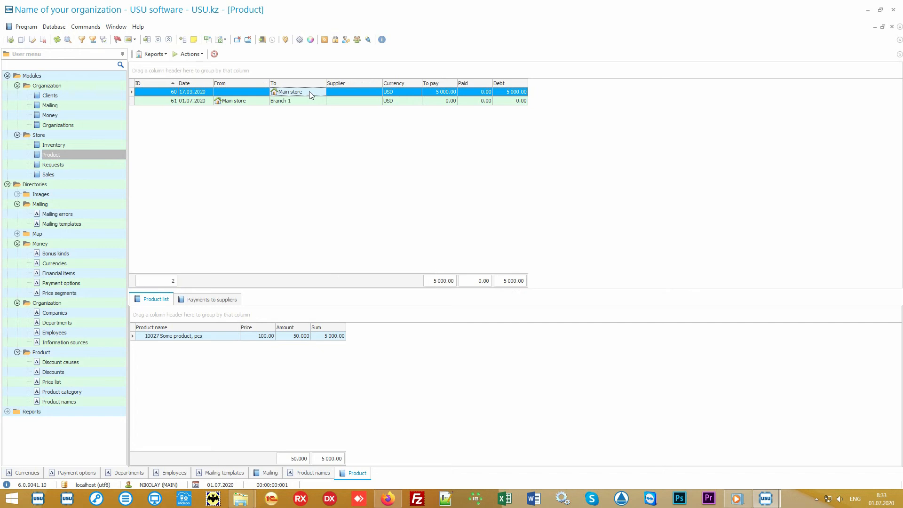
left_click(252, 103)
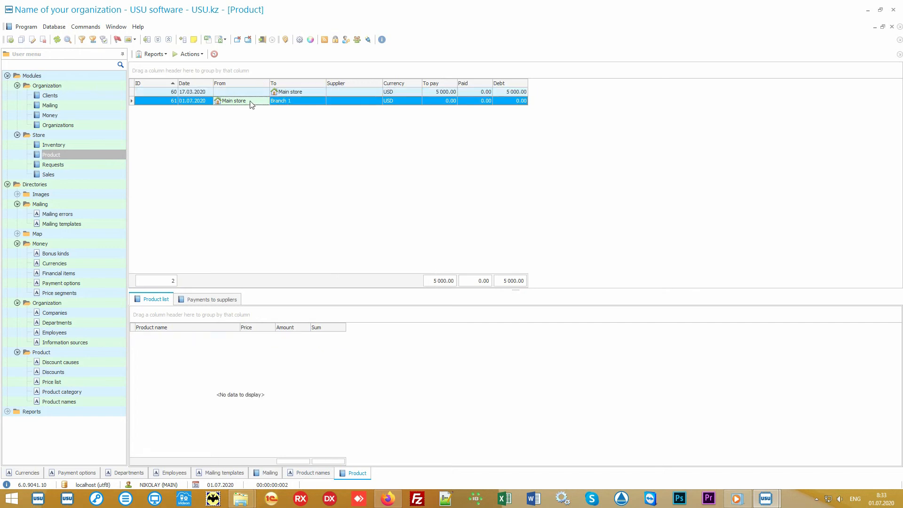
left_click(299, 100)
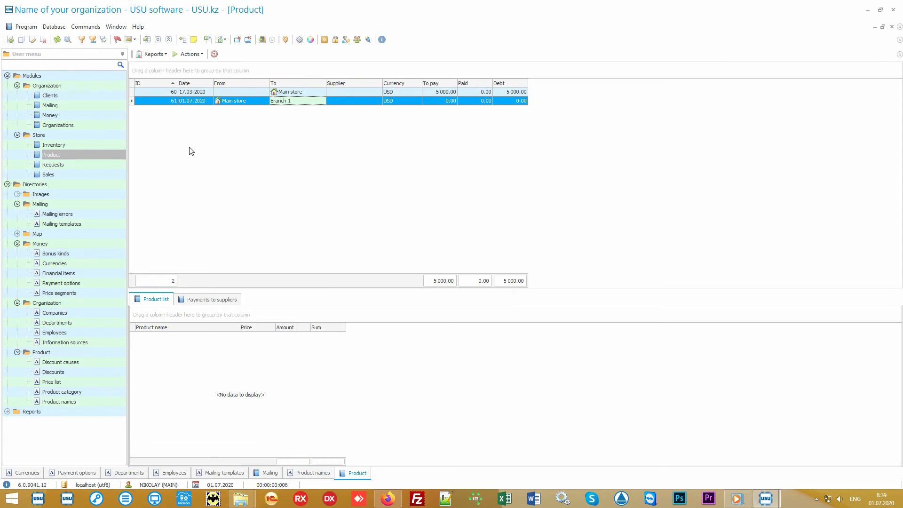
Open Sales and run the data search with its default sell-date filter.
left_click(89, 175)
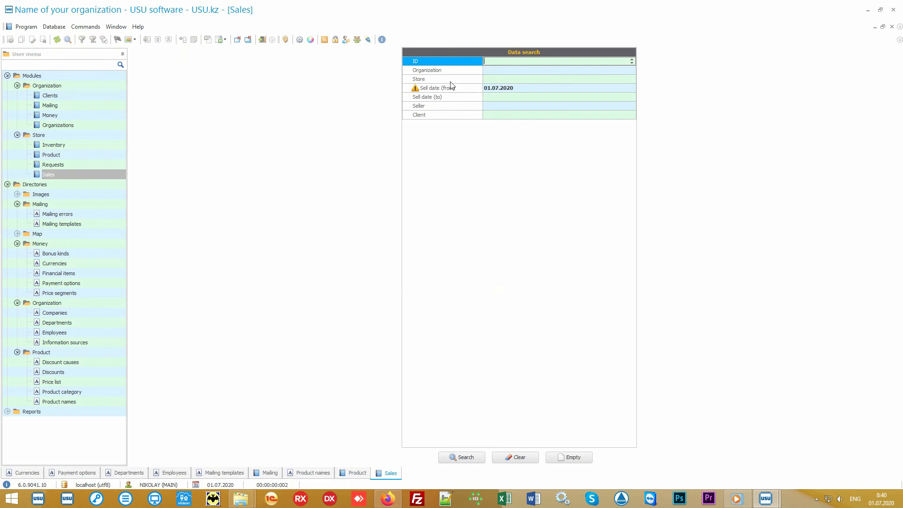
mouse_move(456, 62)
left_mouse_down()
mouse_move(452, 117)
mouse_move(451, 60)
left_mouse_up()
left_click(470, 458)
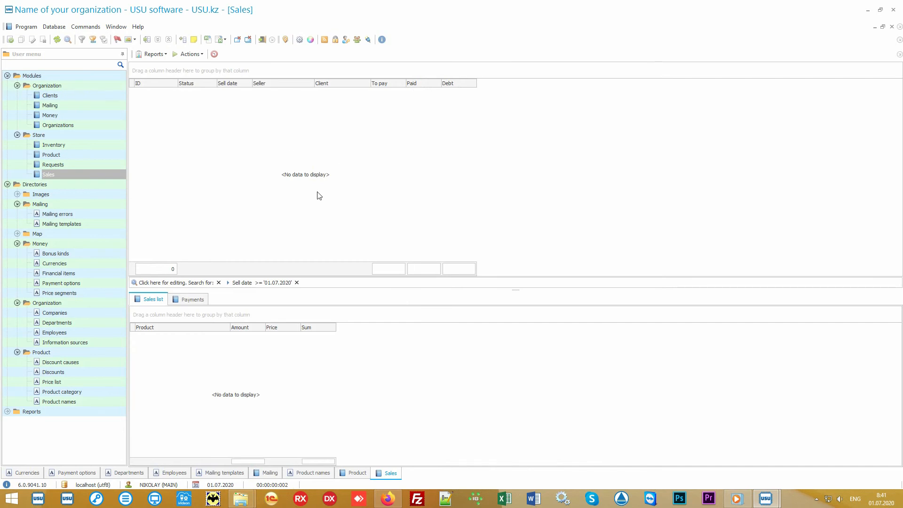
Start a new sale and identify the buyer by entering the client's card number.
left_click(190, 55)
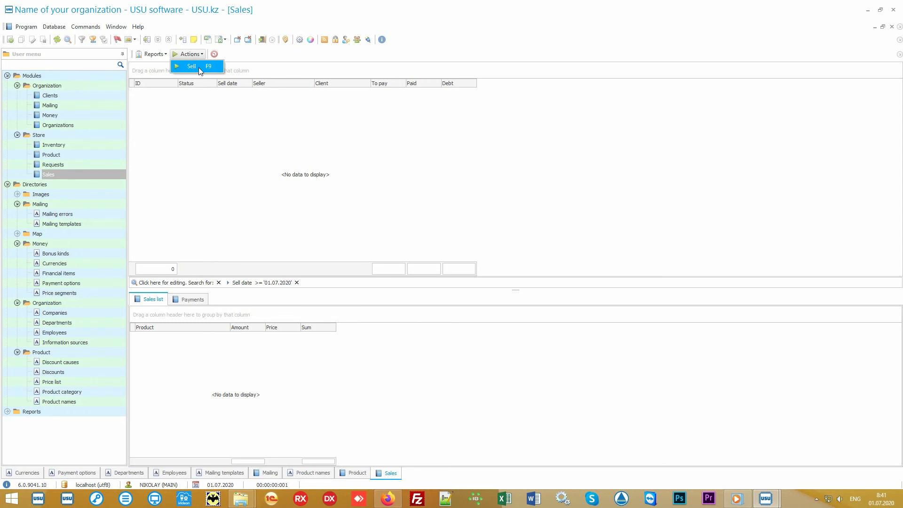
left_click(199, 67)
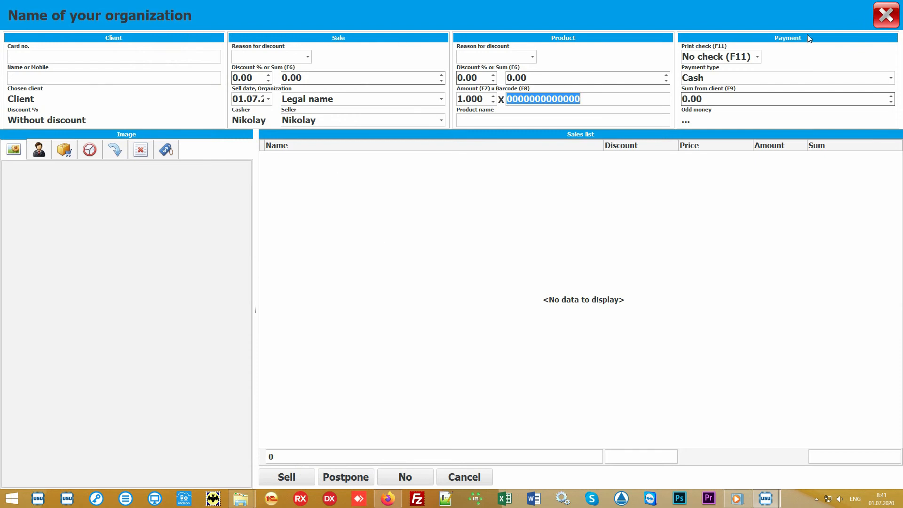
left_click(412, 237)
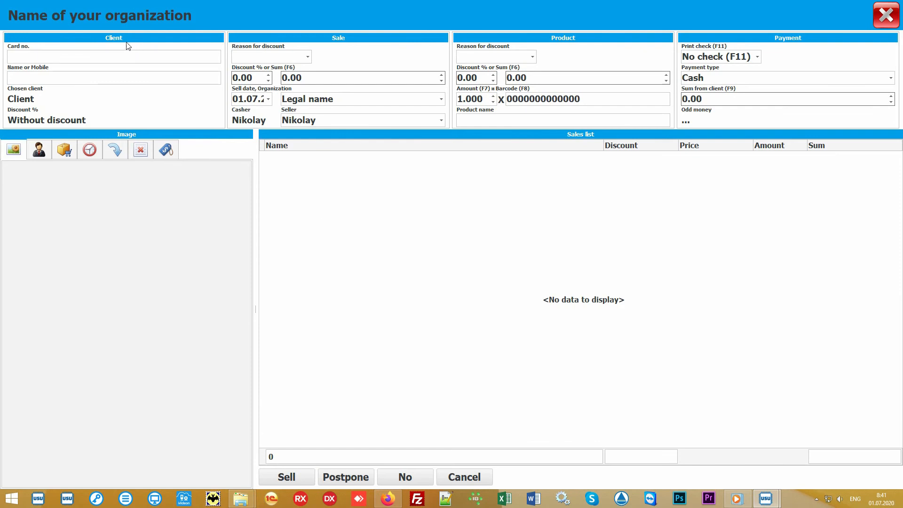
left_click(71, 56)
type("111")
key("Return")
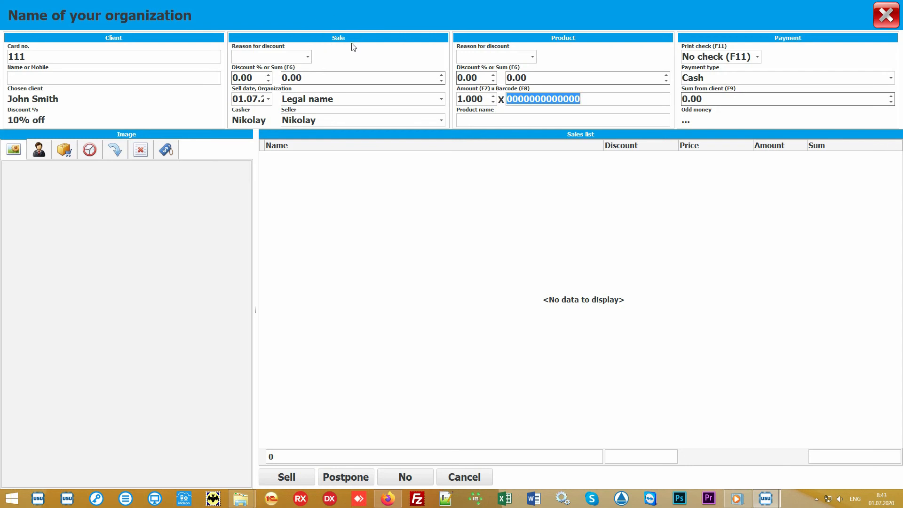
Review the organization and seller choices, keeping Legal name and the current seller.
left_click(441, 100)
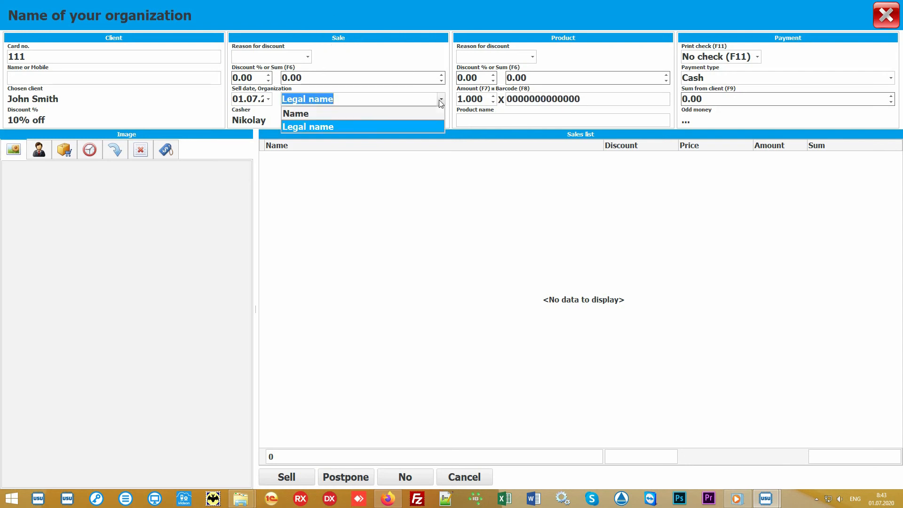
left_click(440, 101)
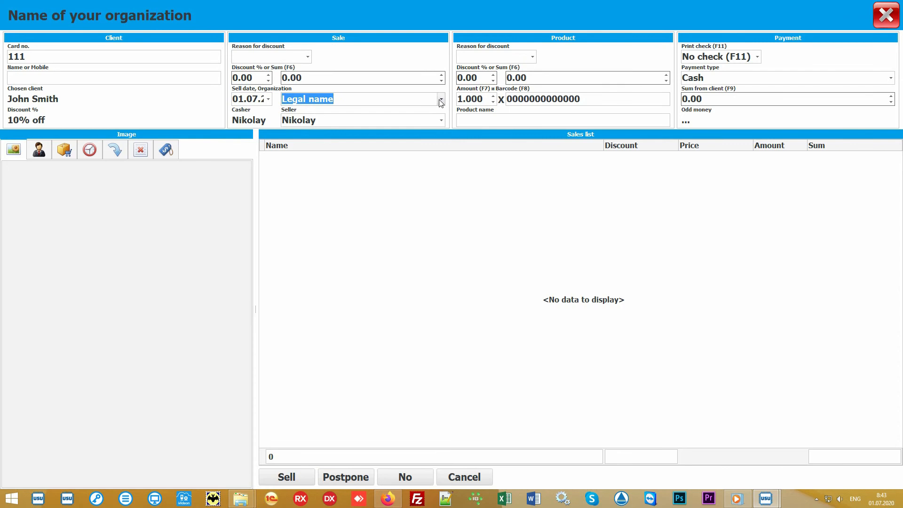
left_click(441, 121)
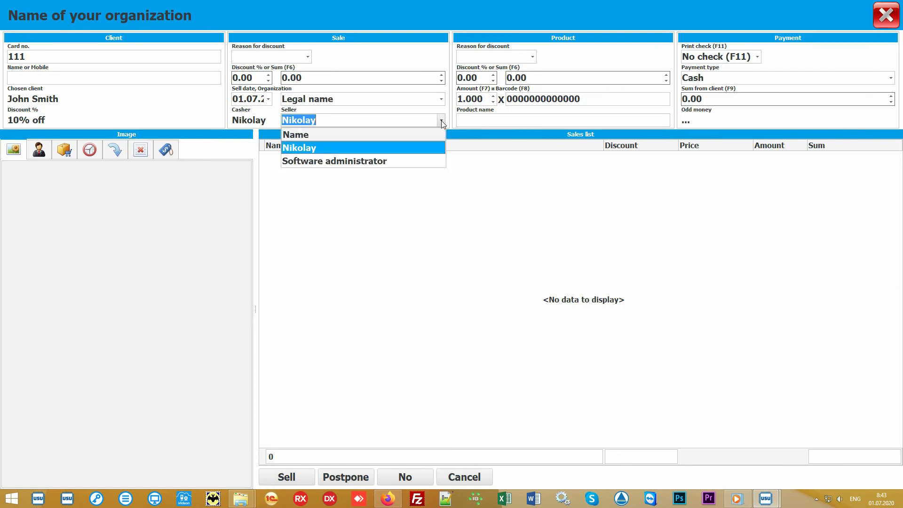
left_click(417, 149)
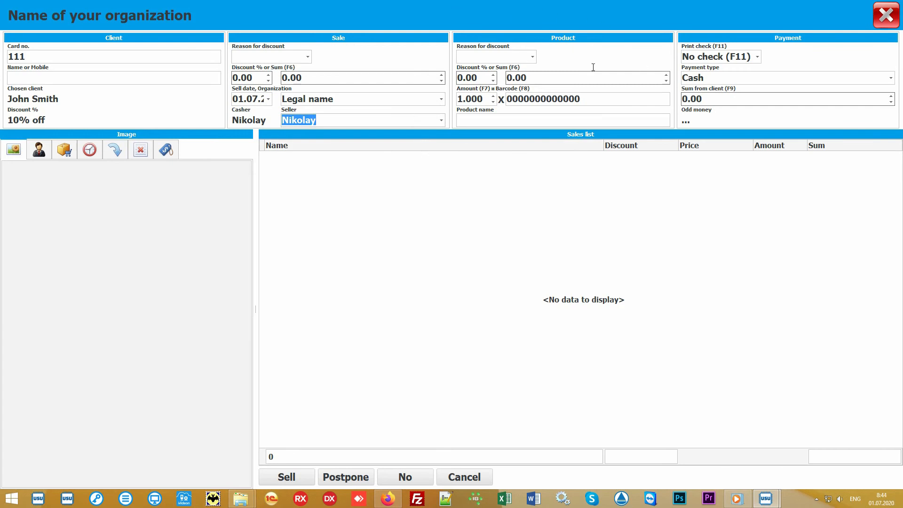
Add the product with barcode 10027 to the sales list.
left_click(606, 98)
type("100")
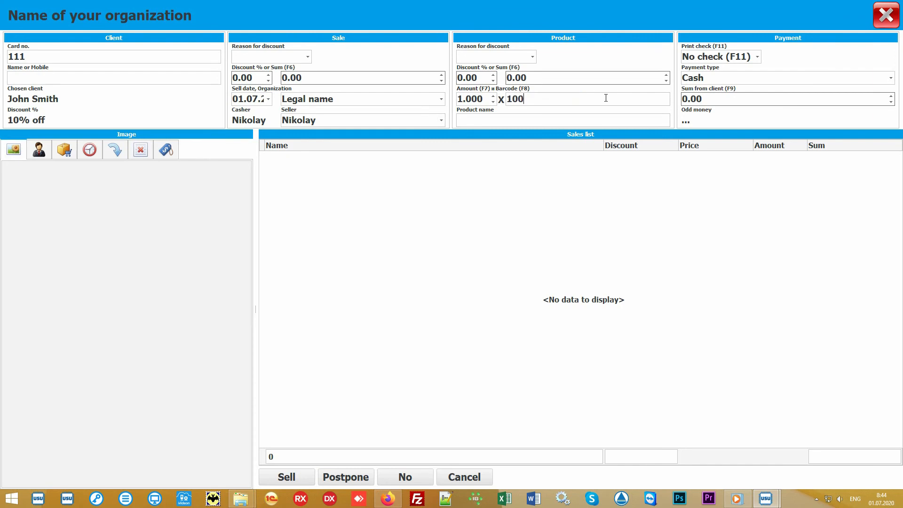
type("27")
key("Return")
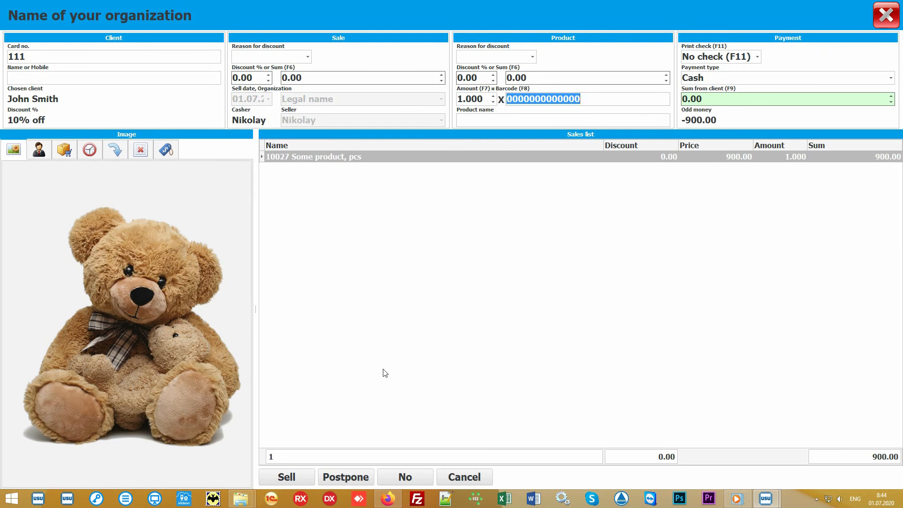
Open the product chooser to browse the products available in Main store.
left_click(439, 304)
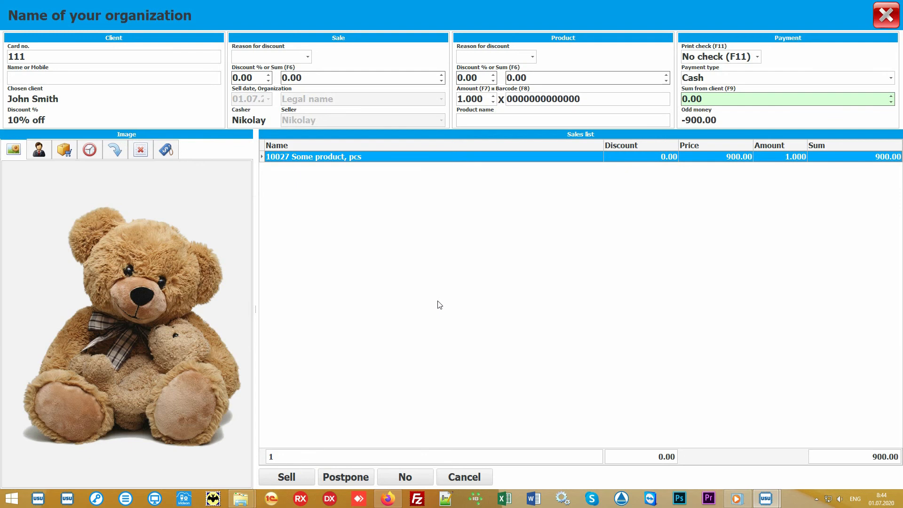
left_click(501, 118)
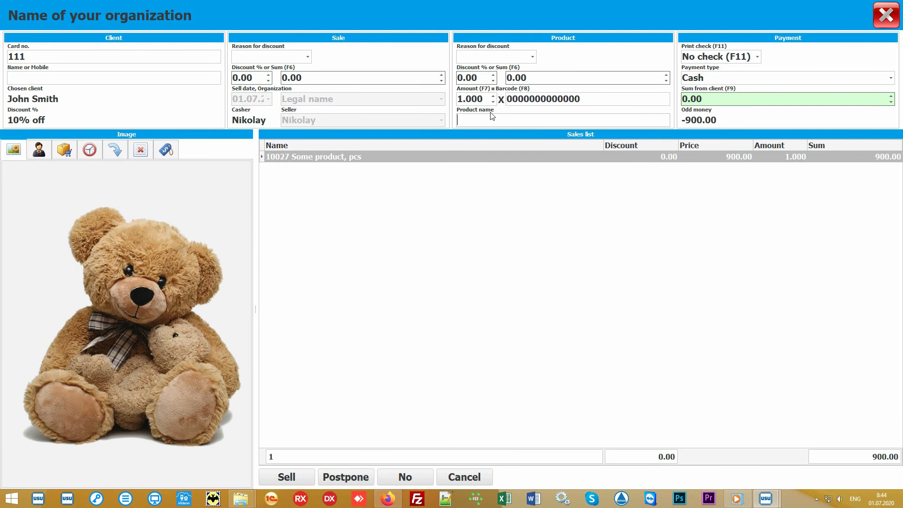
left_click(64, 150)
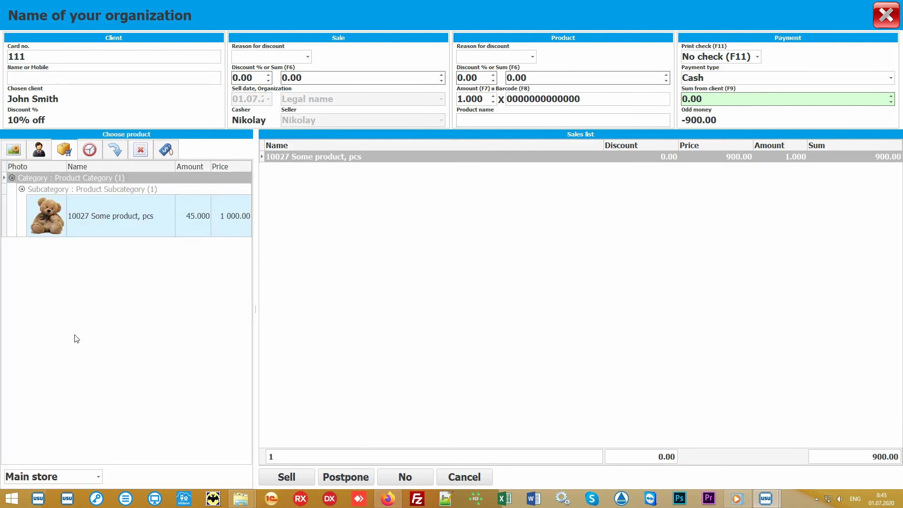
left_click(147, 311)
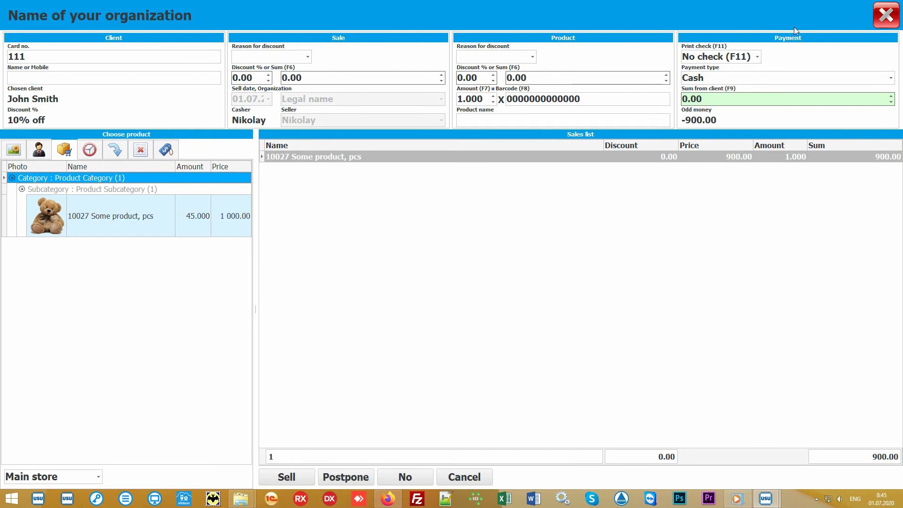
Enter 1000 as the sum received from the client.
left_click(741, 100)
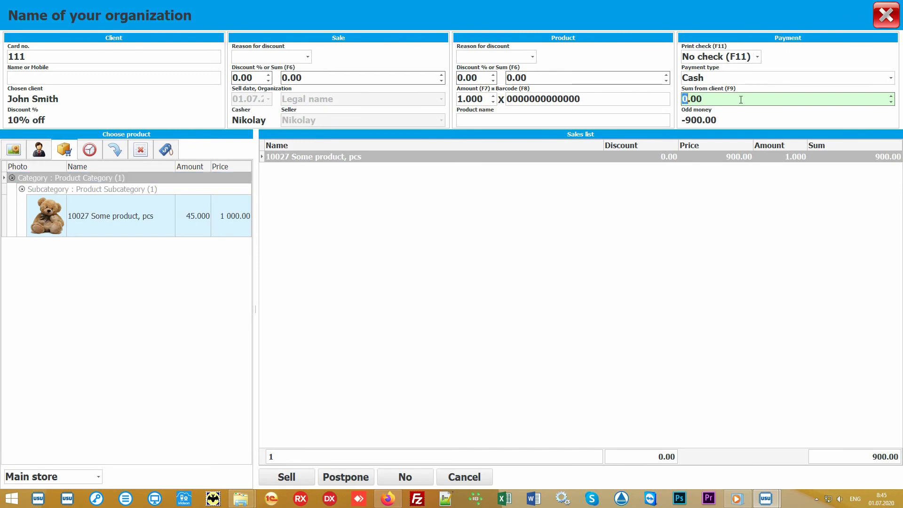
type("1000")
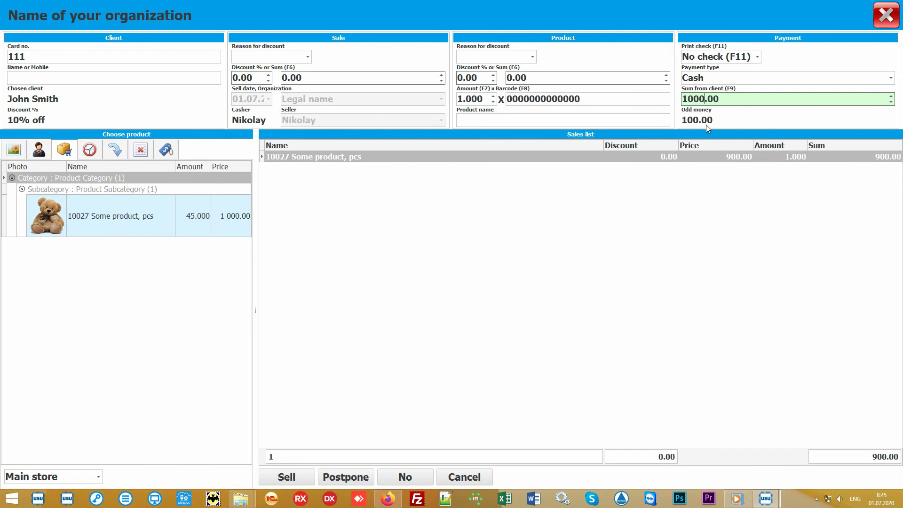
Review the payment type and print check options, keeping Cash and No check.
left_click(893, 81)
left_click(893, 81)
left_click(758, 56)
left_click(758, 57)
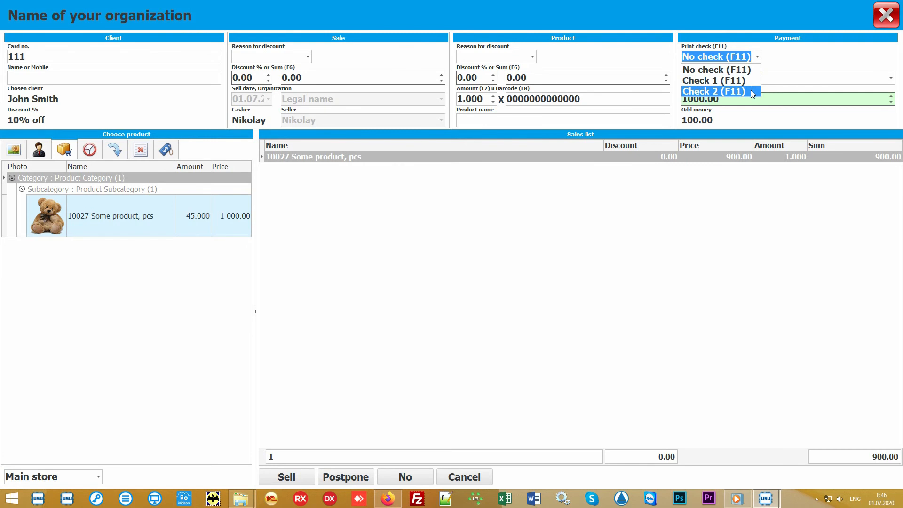
left_click(761, 59)
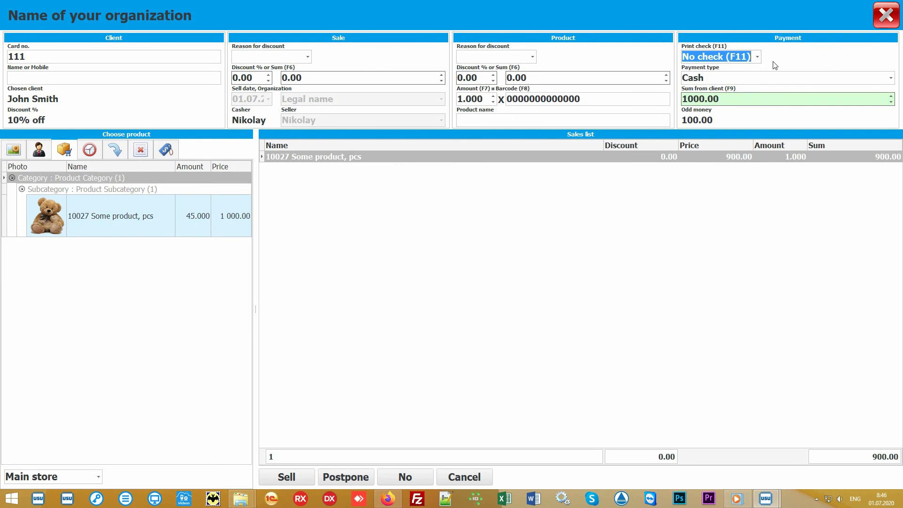
Complete the sale, close the sales window, and select the new sale record.
left_click(452, 271)
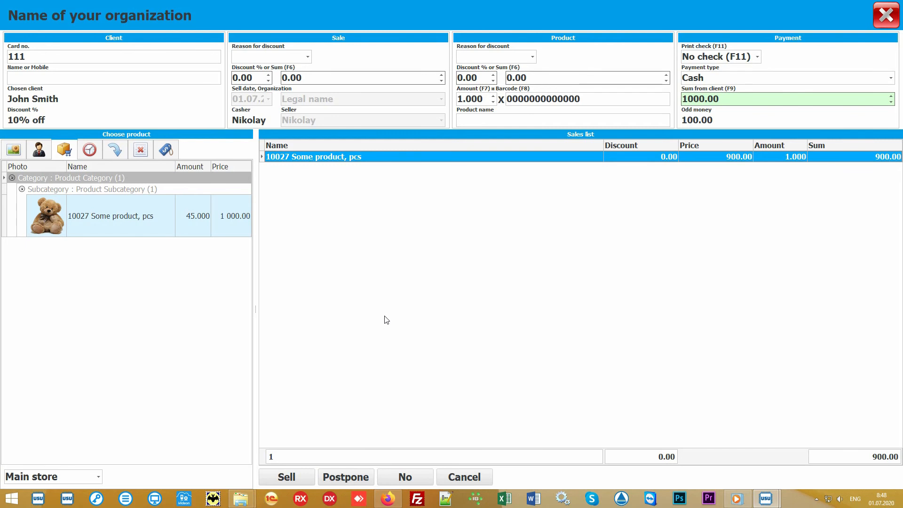
left_click(288, 477)
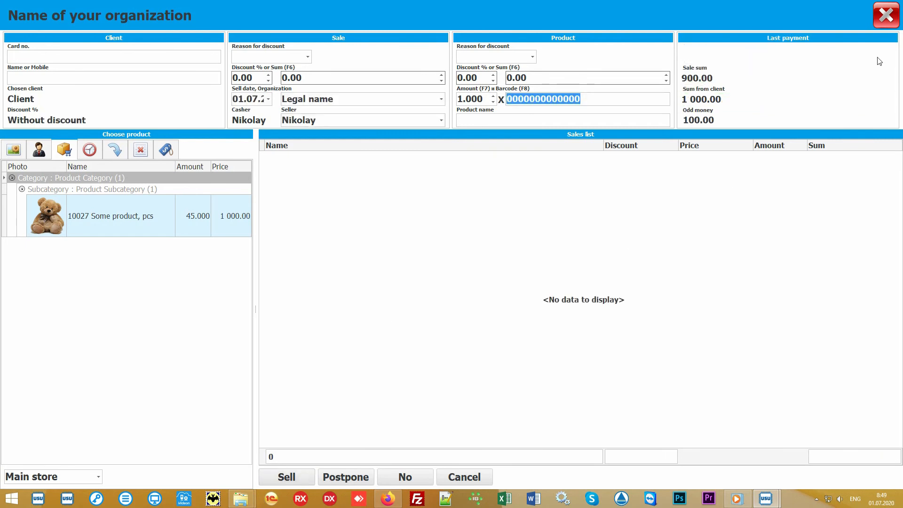
left_click(887, 16)
left_click(328, 92)
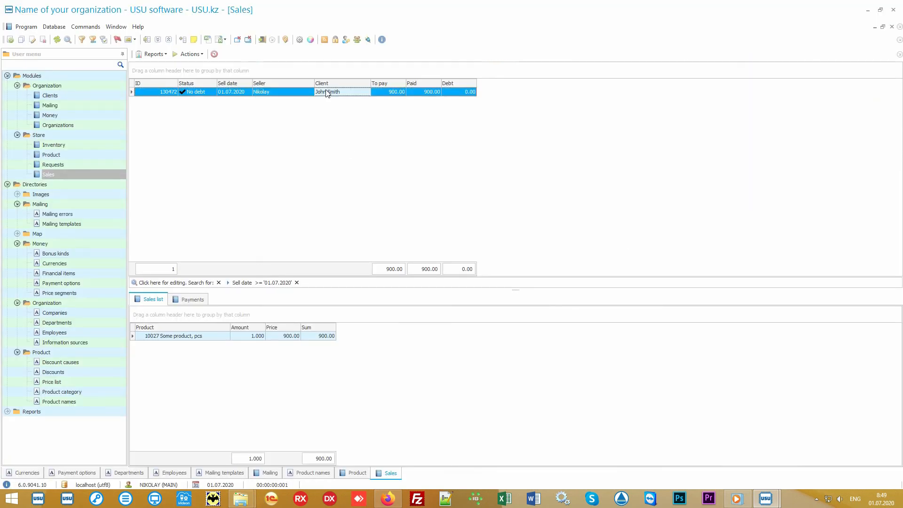
Generate the Check report for the selected sale and close it.
left_click(154, 55)
left_click(173, 64)
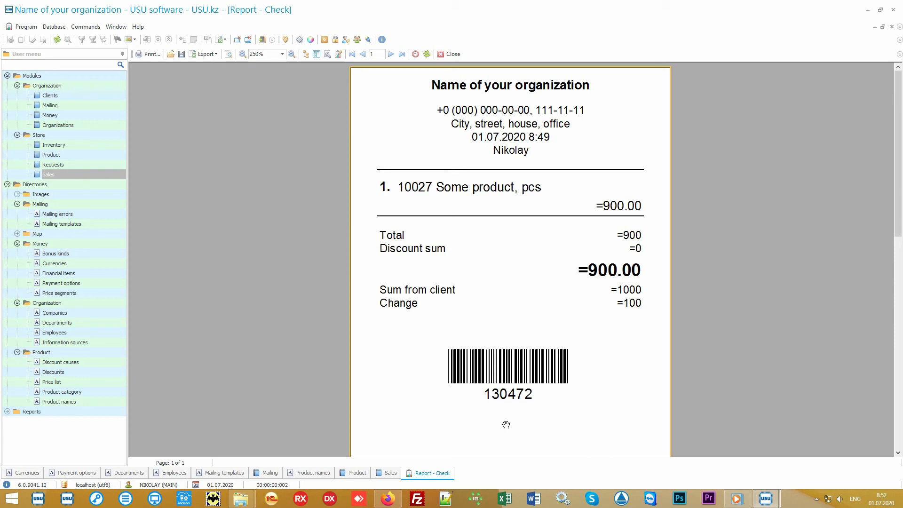
left_click(450, 54)
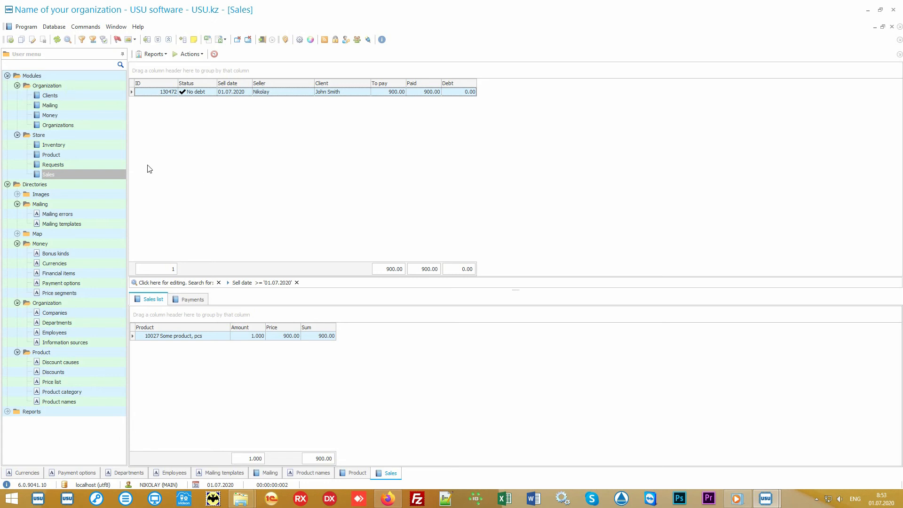
Open Inventory and select the inventory record and its product line.
left_click(100, 145)
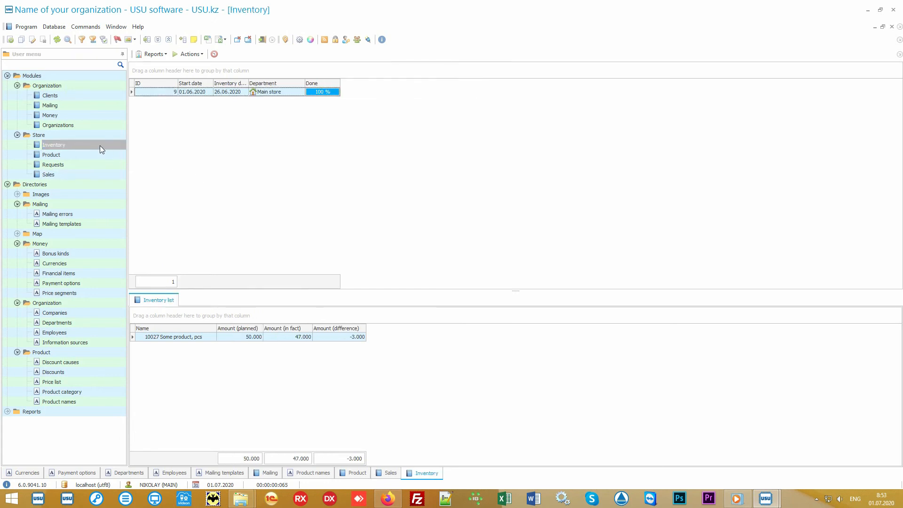
left_click(299, 93)
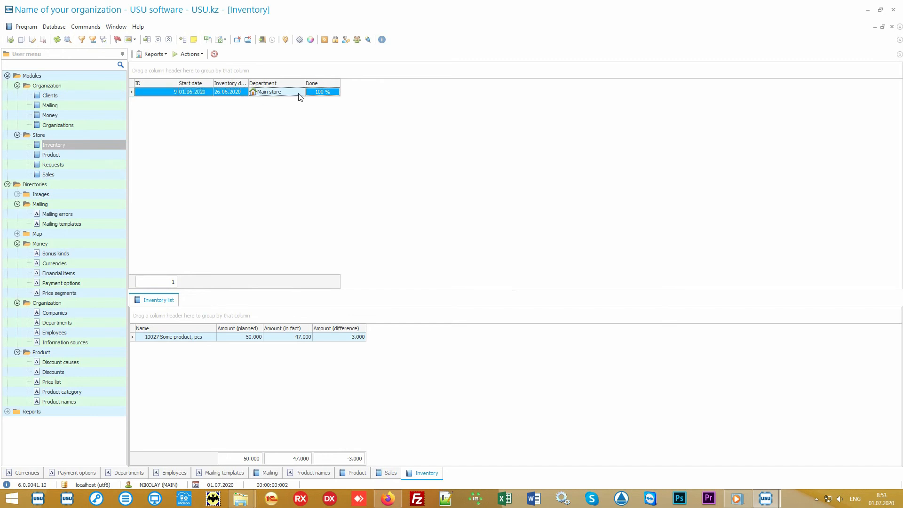
left_click(204, 340)
left_click(229, 341)
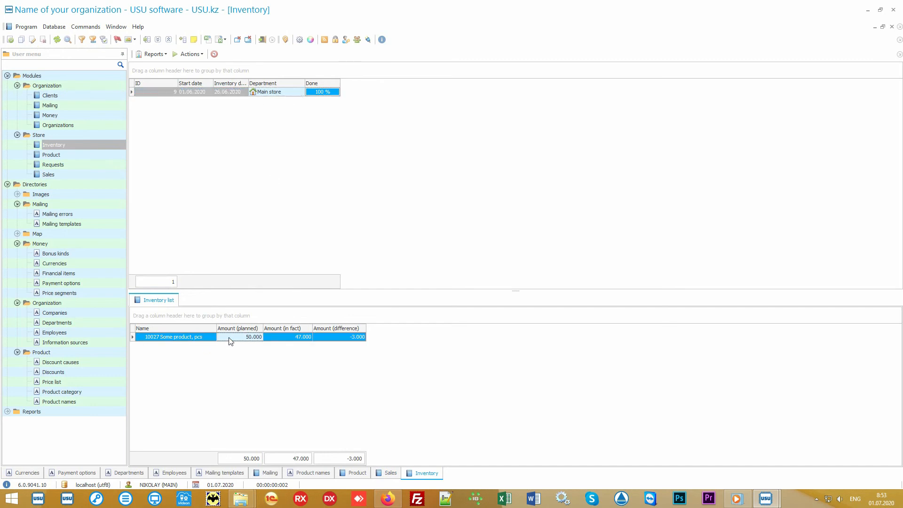
left_click(279, 341)
left_click(332, 338)
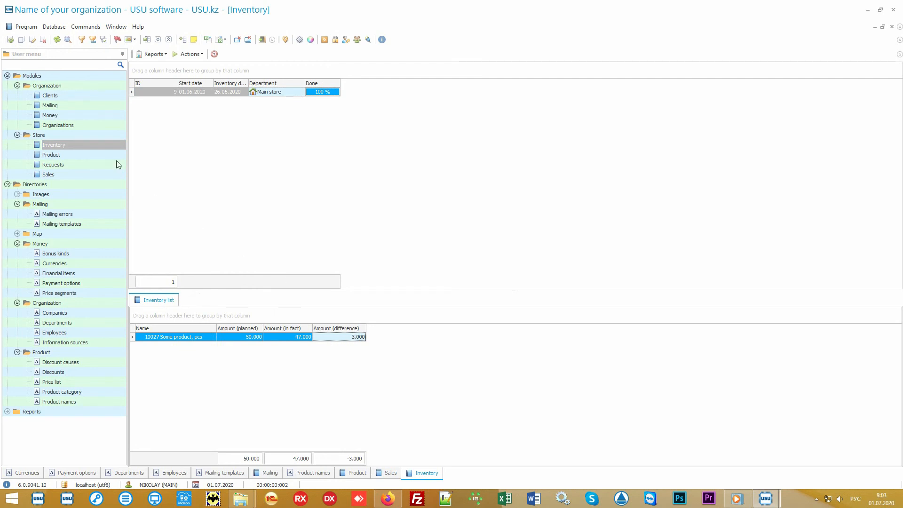
Open Clients and select each client to view its work-with-clients tasks.
left_click(69, 96)
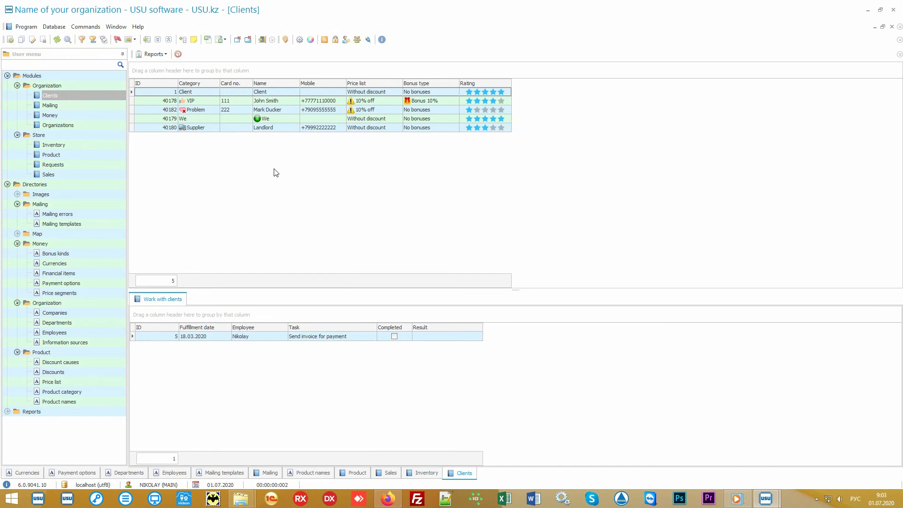
key("alt+shift")
left_click(90, 174)
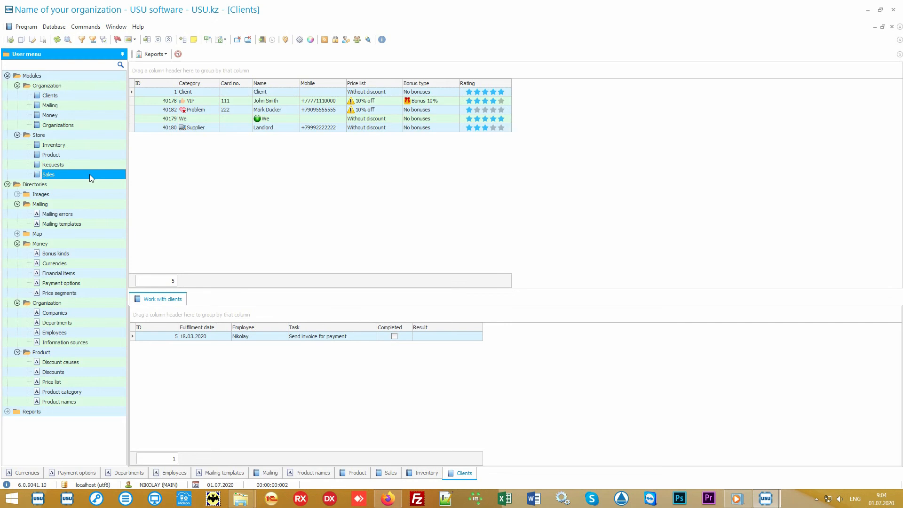
left_click(87, 97)
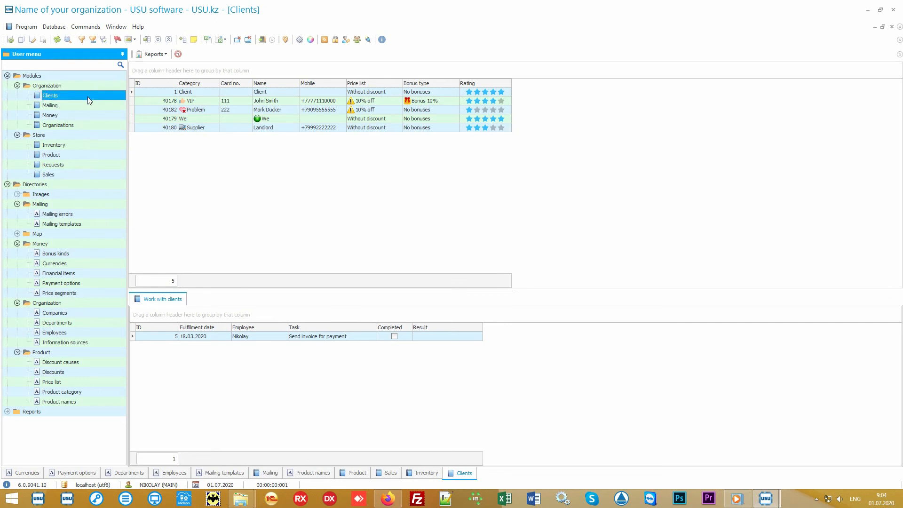
left_click(267, 200)
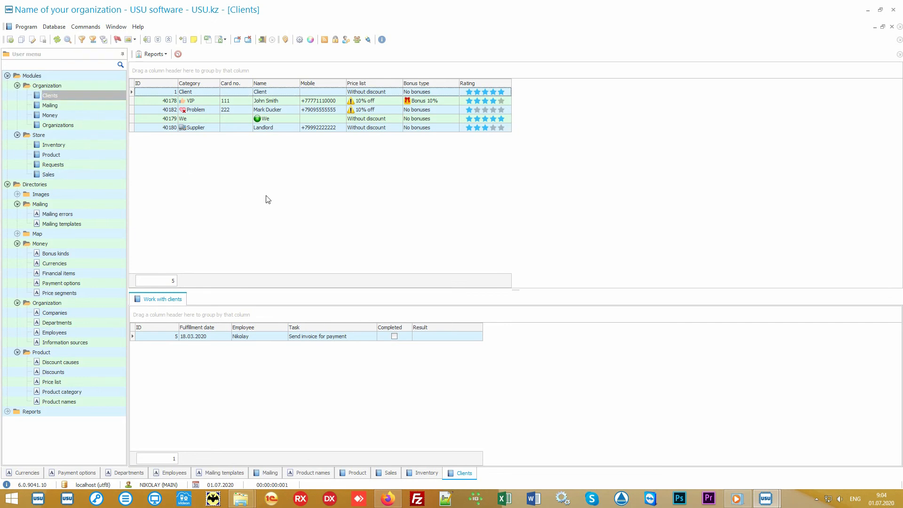
left_click(207, 101)
left_click(209, 111)
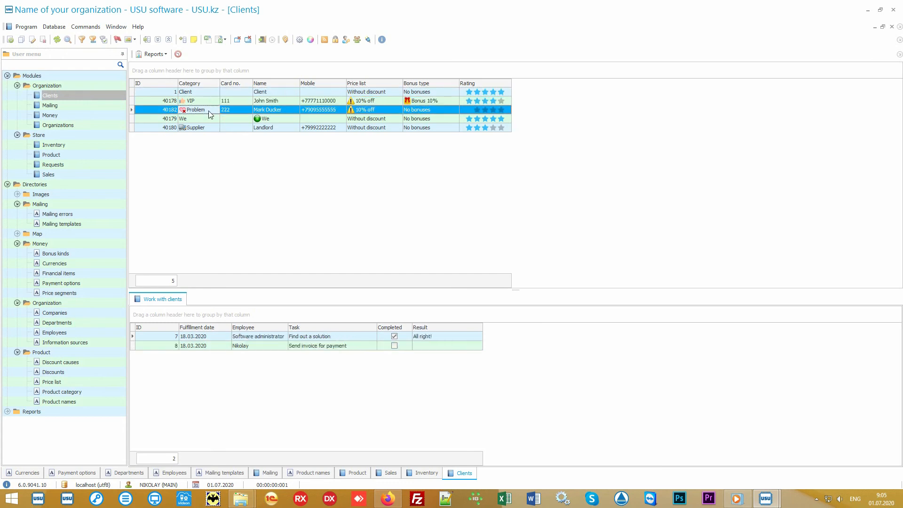
left_click(208, 127)
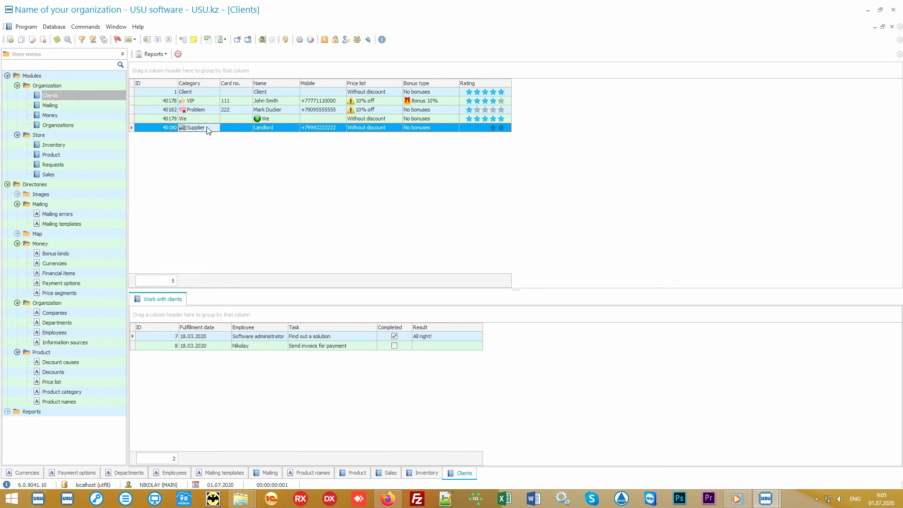
left_click(211, 101)
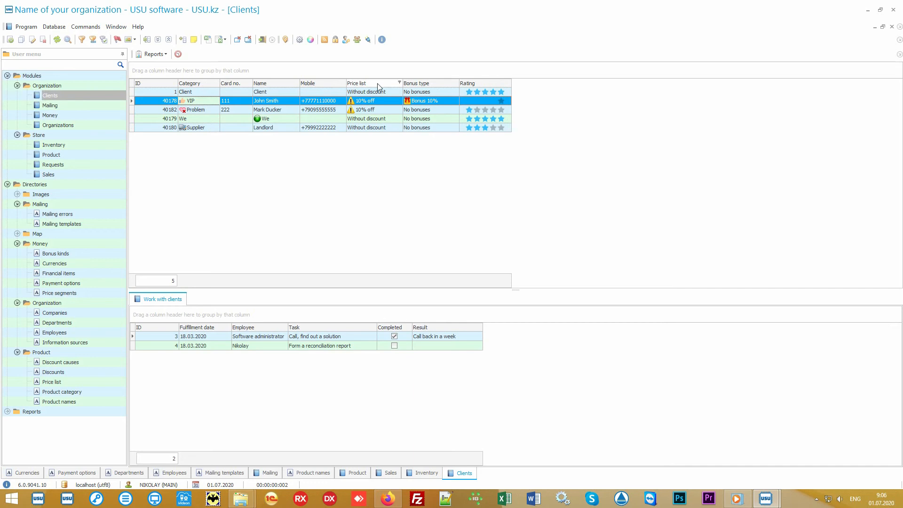
left_click(389, 94)
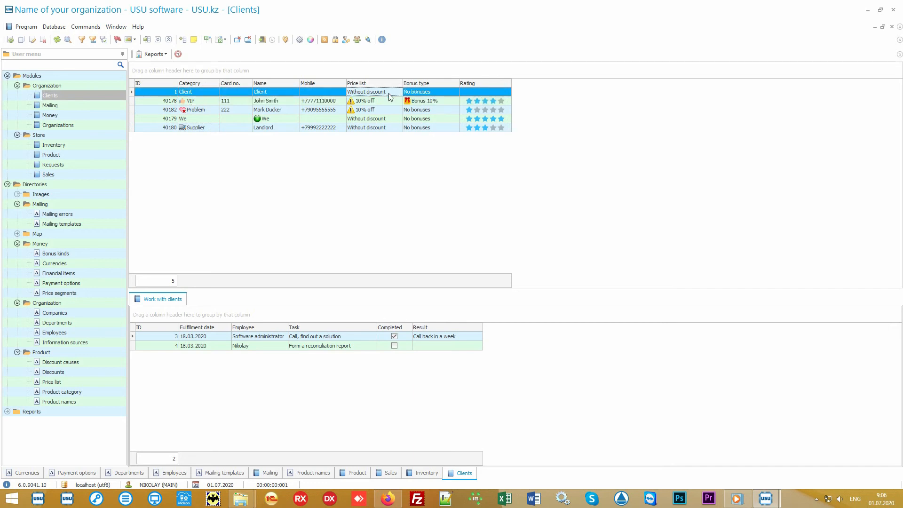
Add the Information source column to the clients table through the column visibility settings.
left_click(387, 102)
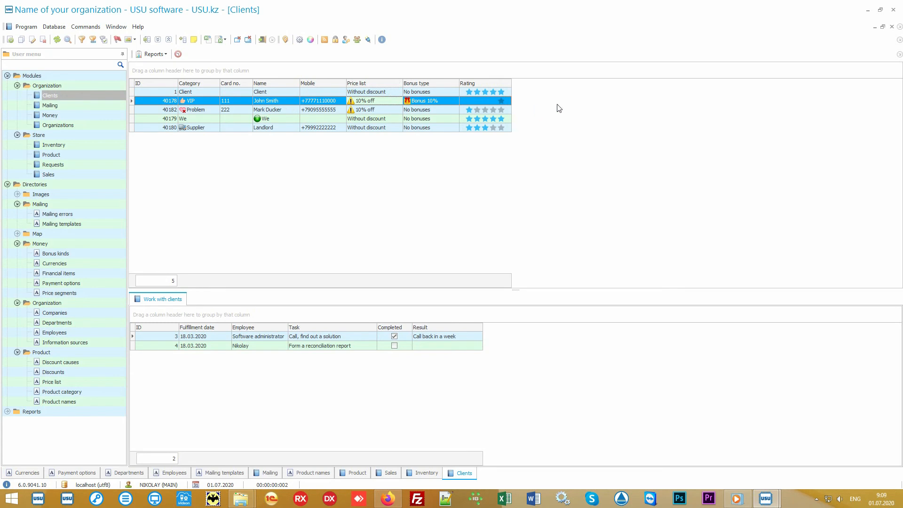
right_click(565, 103)
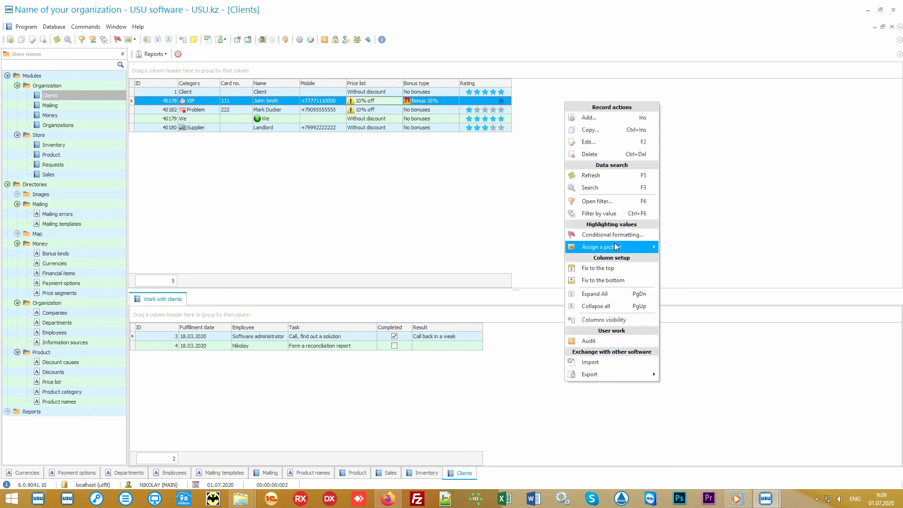
left_click(626, 319)
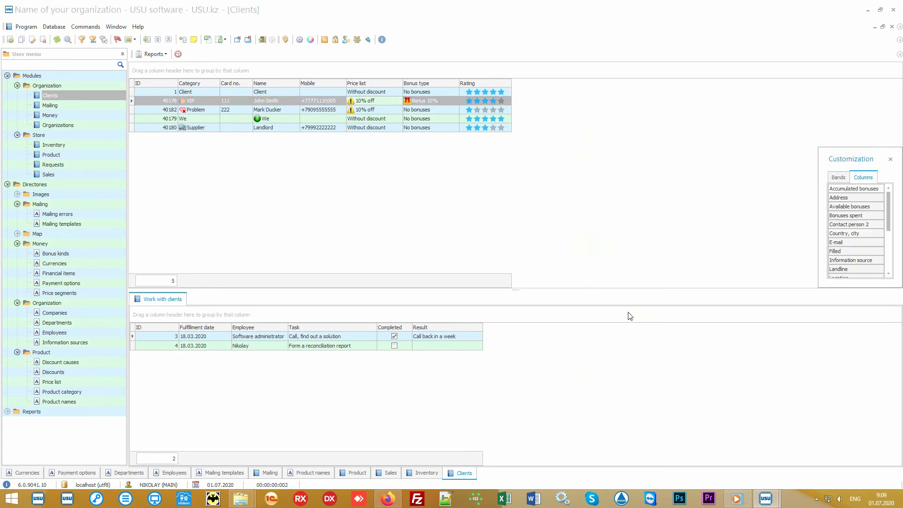
left_click_drag(819, 287, 697, 431)
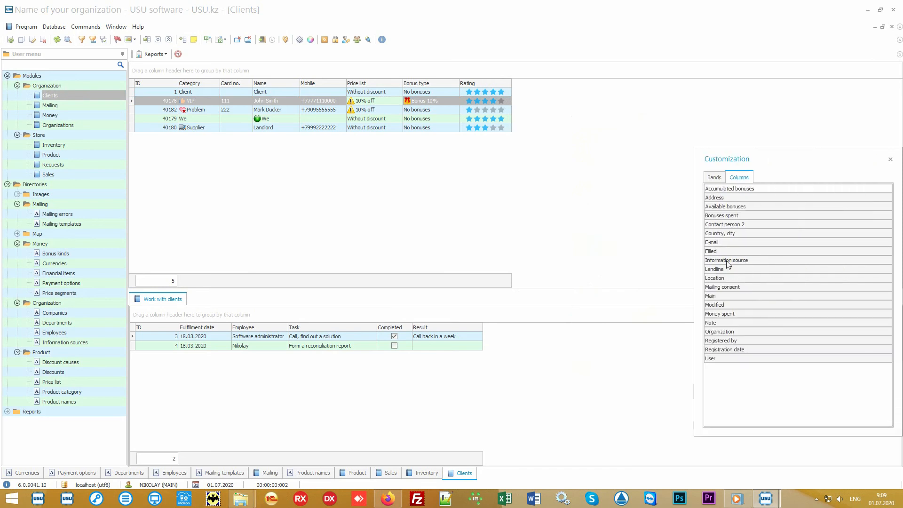
left_click_drag(726, 260, 515, 85)
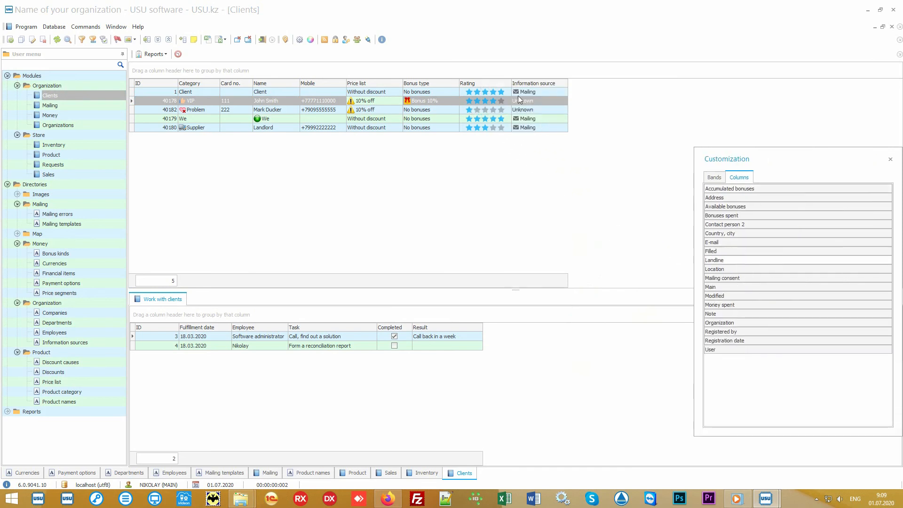
left_click(890, 160)
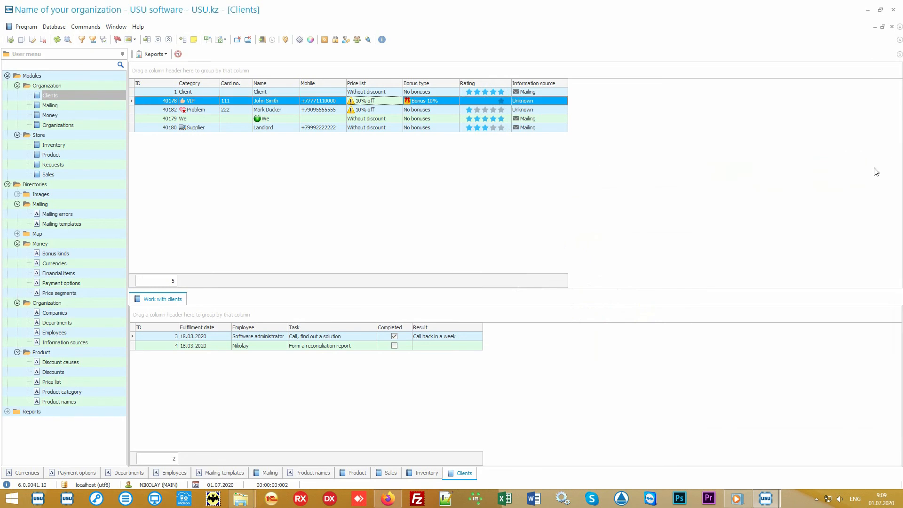
Select the Client and VIP rows to view their information source values.
left_click(558, 93)
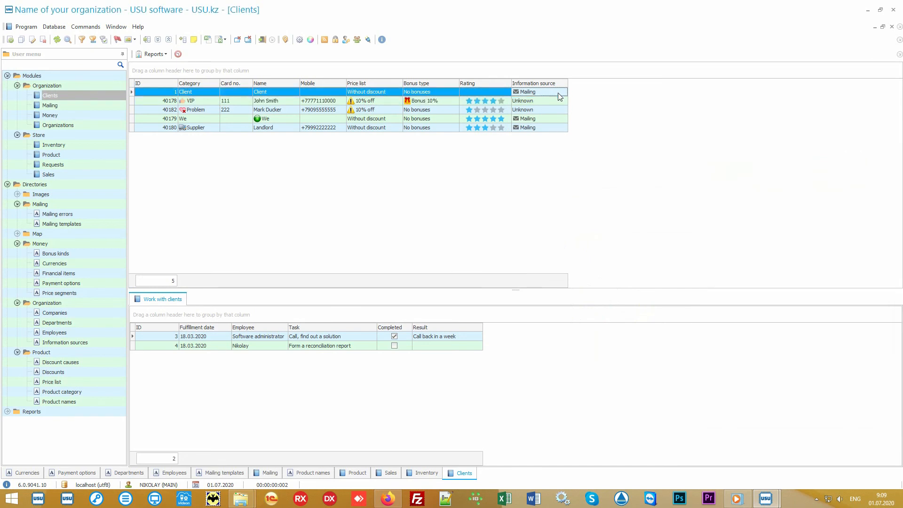
left_click(557, 101)
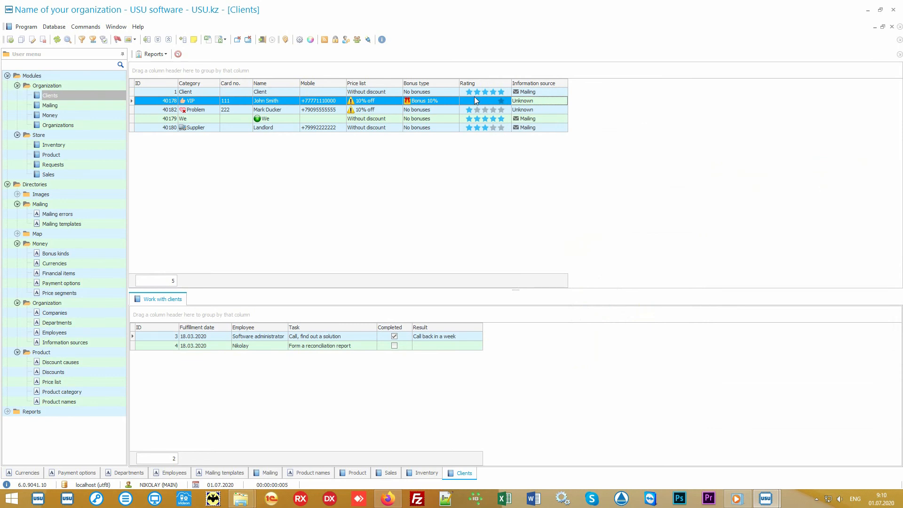
left_click(445, 100)
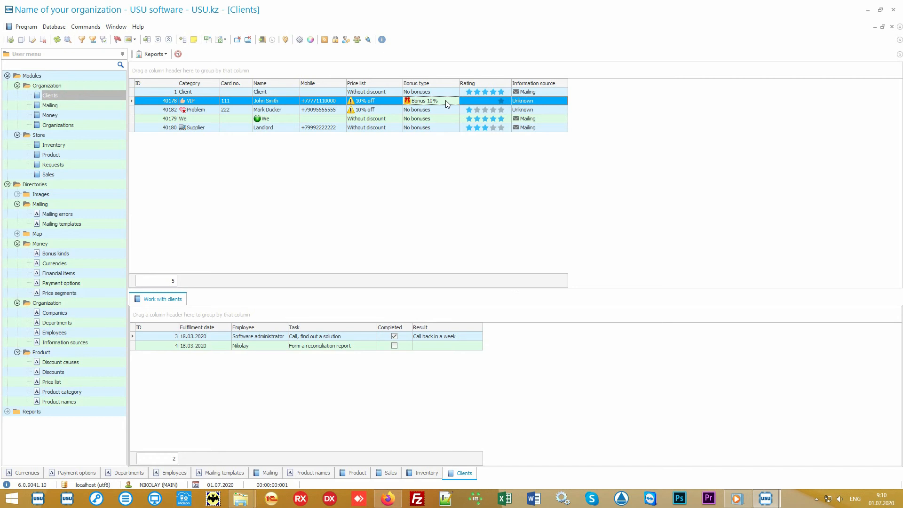
Expand Reports, open the Mailing report under Mailing and generate it.
left_click(7, 184)
left_click(8, 194)
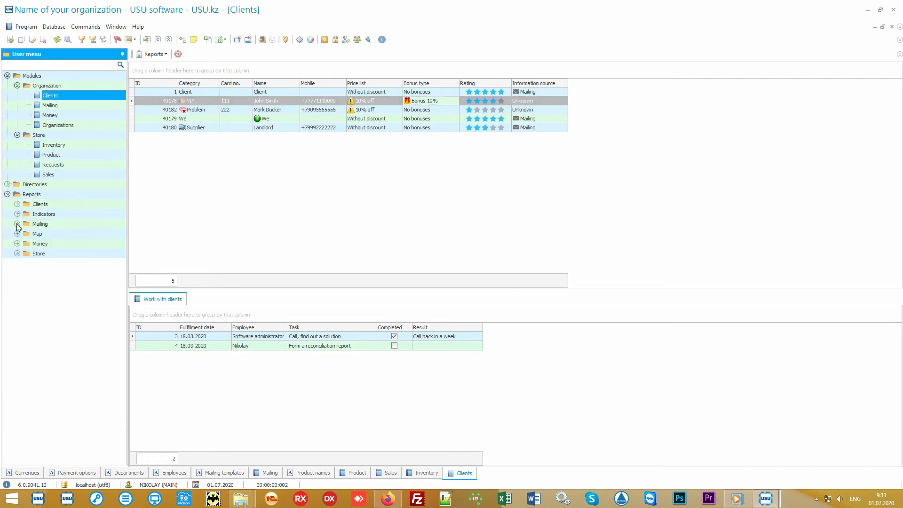
left_click(17, 224)
double_click(49, 235)
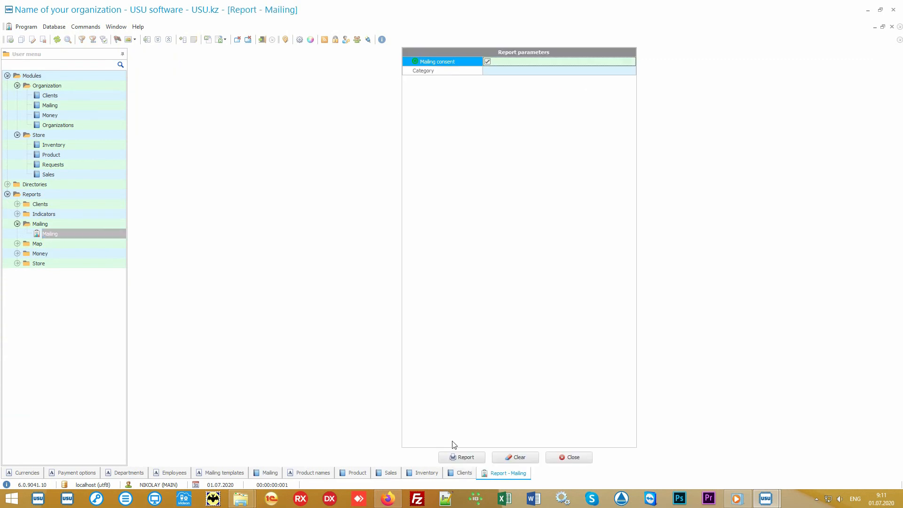
left_click(458, 457)
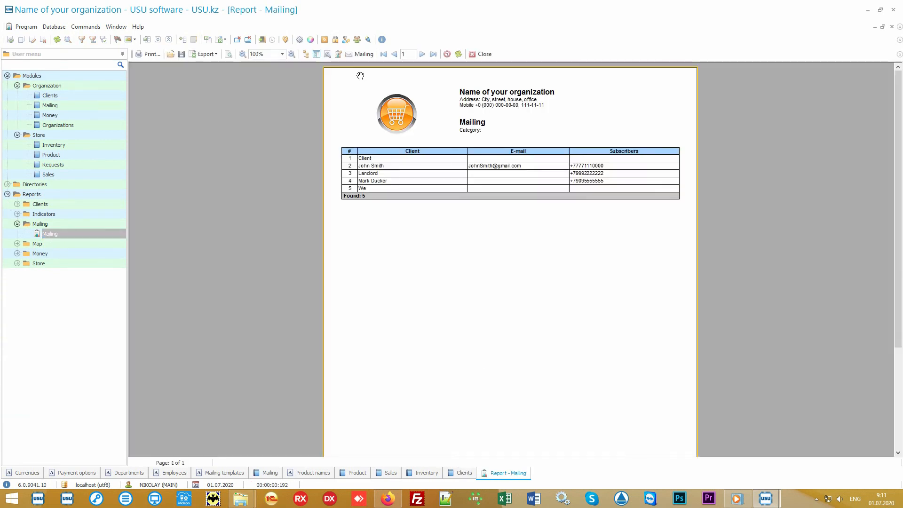
Open the mailing dialog from the Mailing report and cancel it.
left_click(364, 55)
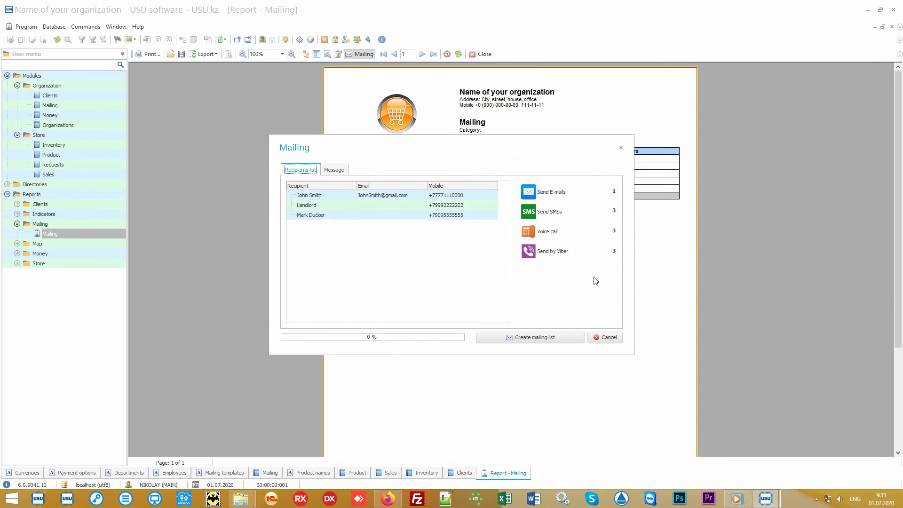
left_click(608, 337)
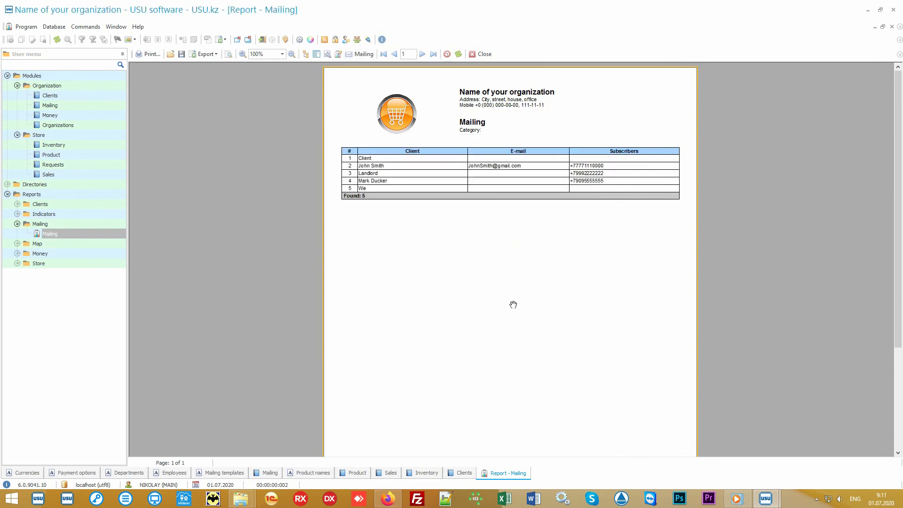
Expand the Money reports, open the Salary report and generate it.
left_click(97, 254)
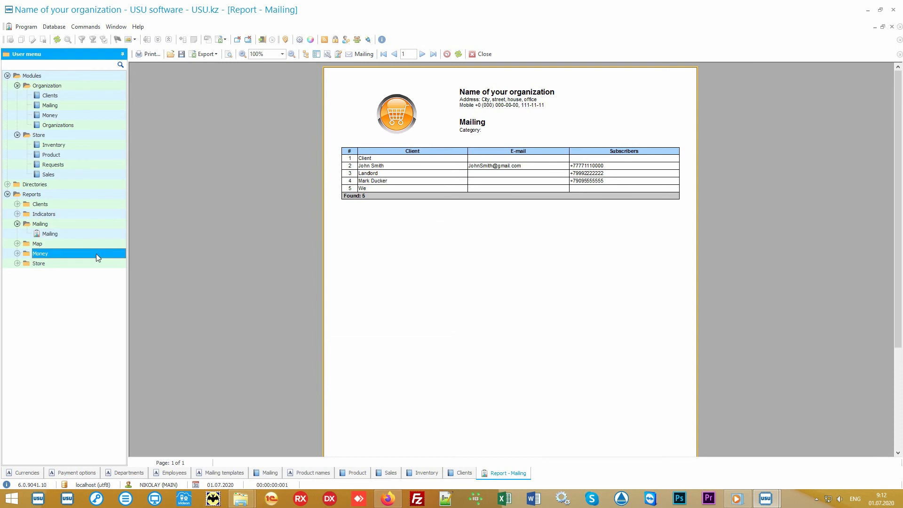
double_click(96, 253)
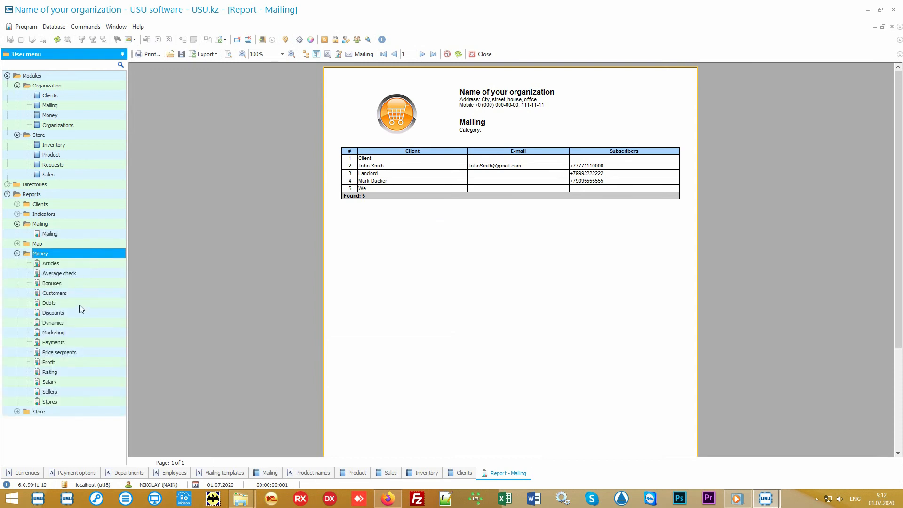
double_click(66, 381)
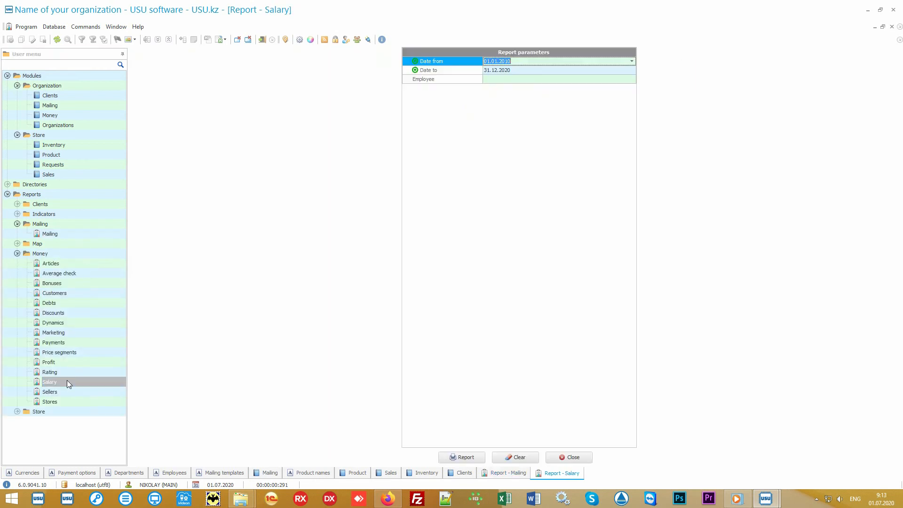
left_click(460, 458)
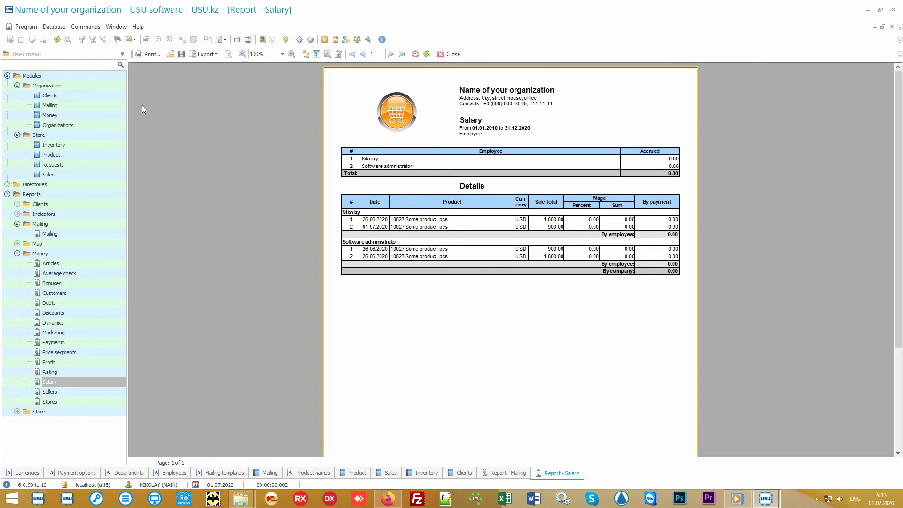
Switch to Clients and collapse the Modules, Mailing and Money folders in the menu tree.
left_click(77, 96)
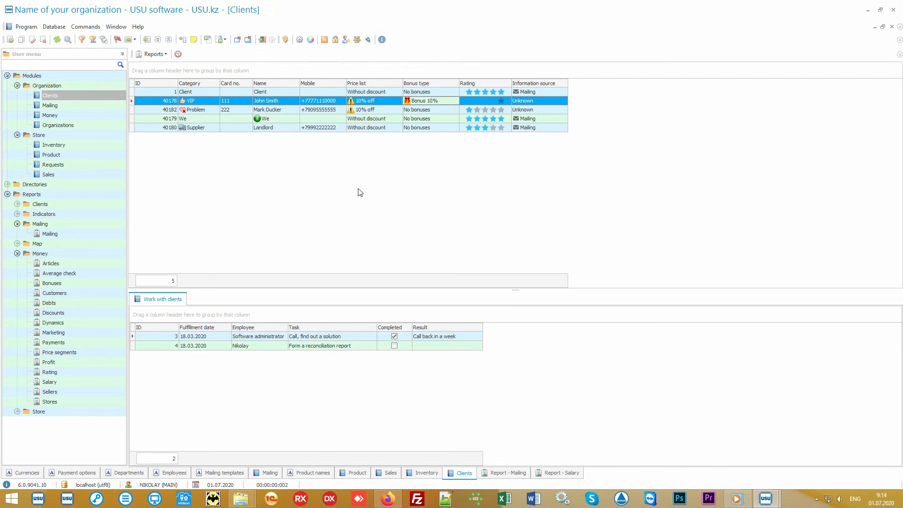
left_click(16, 77)
left_click(8, 76)
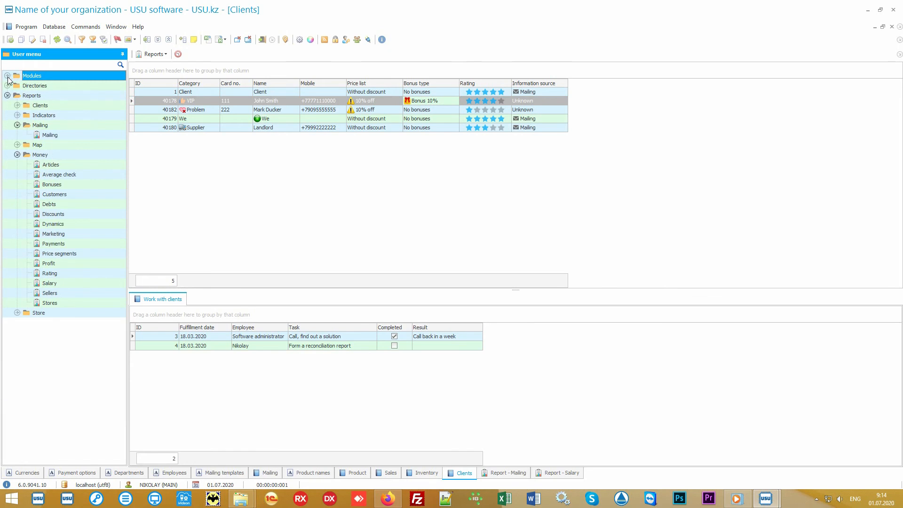
left_click(41, 125)
left_click(17, 126)
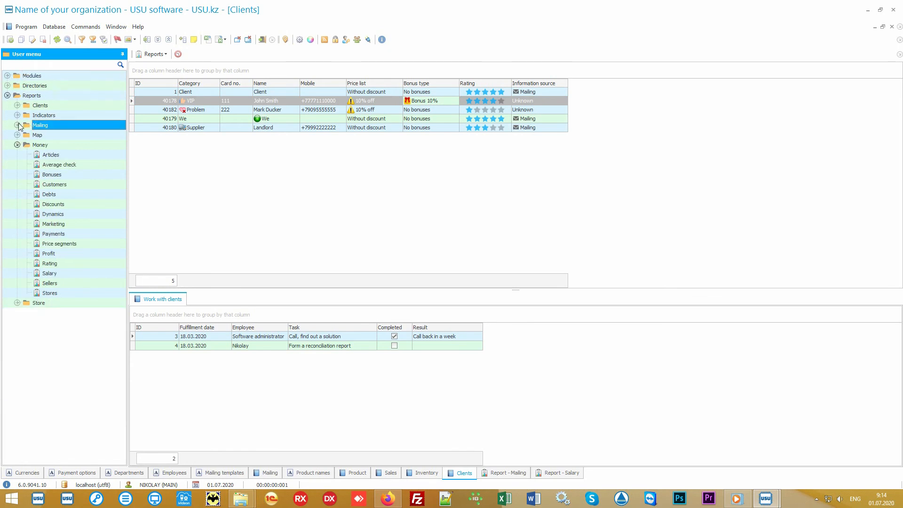
left_click(26, 145)
left_click(17, 145)
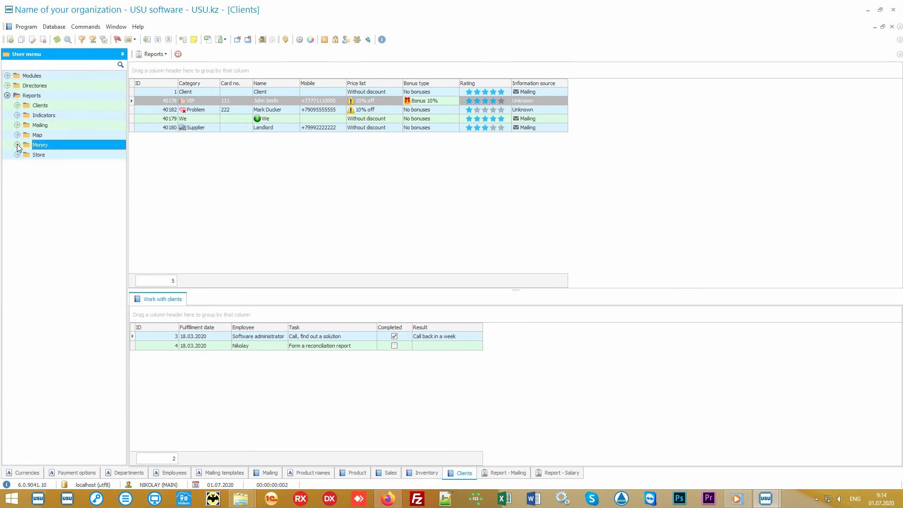
Expand the Store reports, open the Popularity report and generate it.
double_click(47, 156)
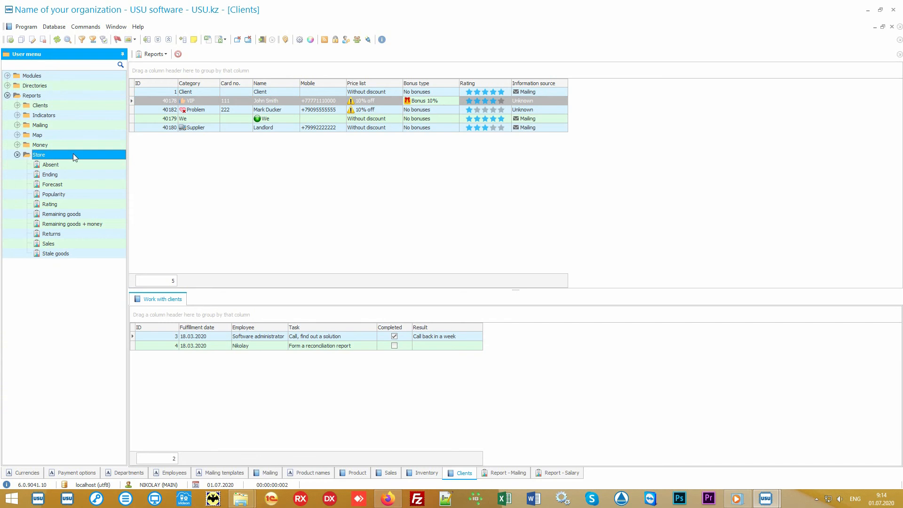
double_click(77, 193)
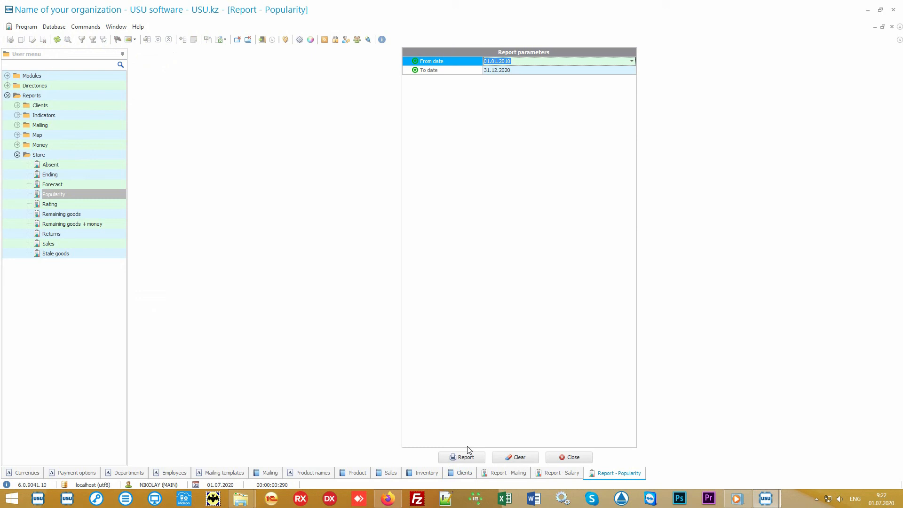
left_click(467, 457)
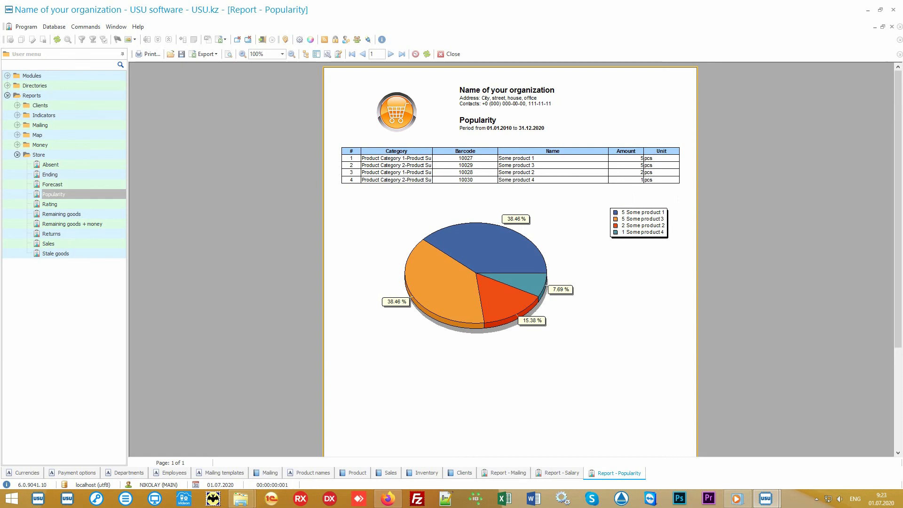
Generate the Rating report and switch between the Popularity and Rating reports to compare them.
double_click(90, 204)
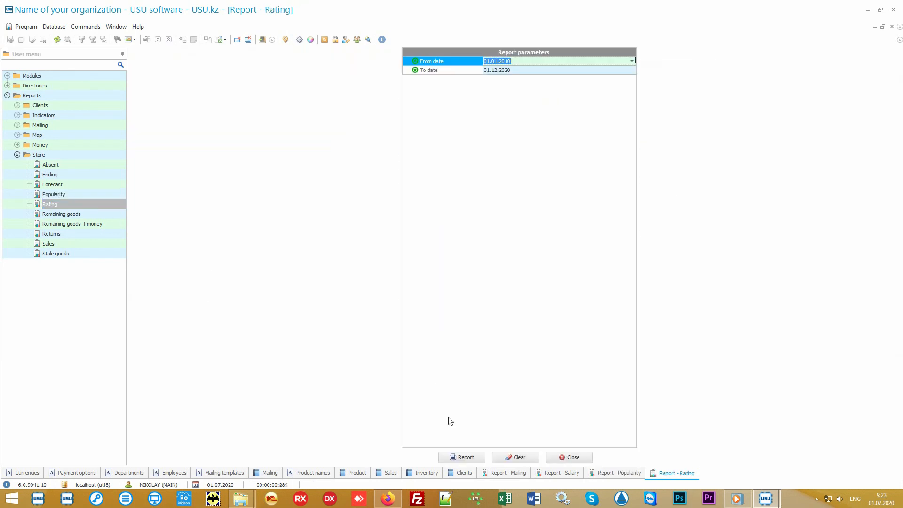
left_click(461, 458)
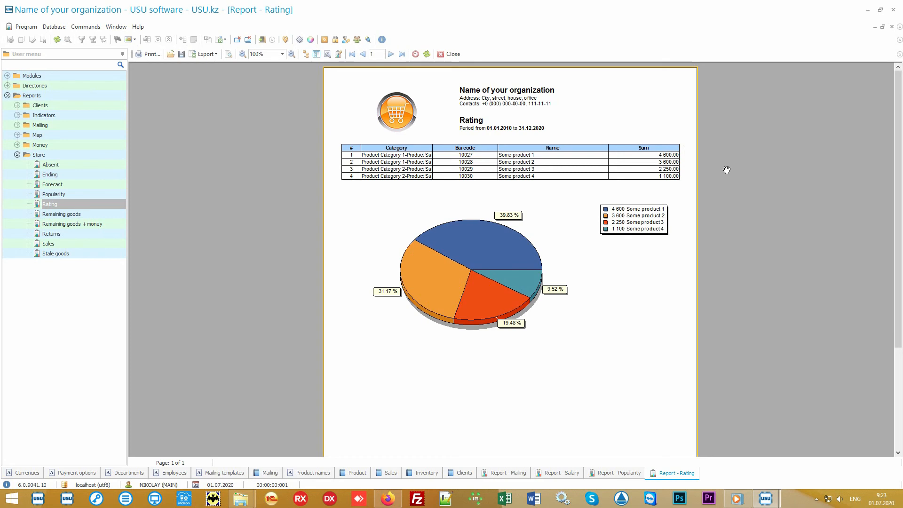
left_click(613, 473)
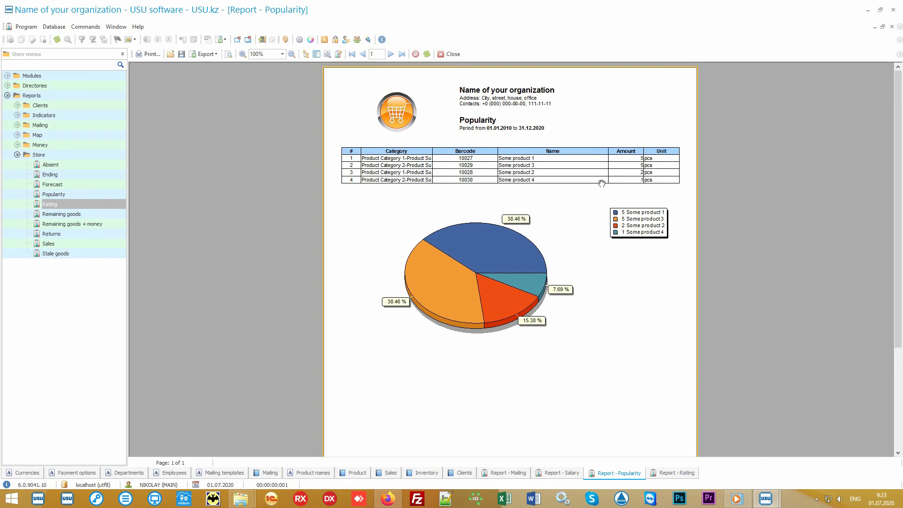
left_click(663, 476)
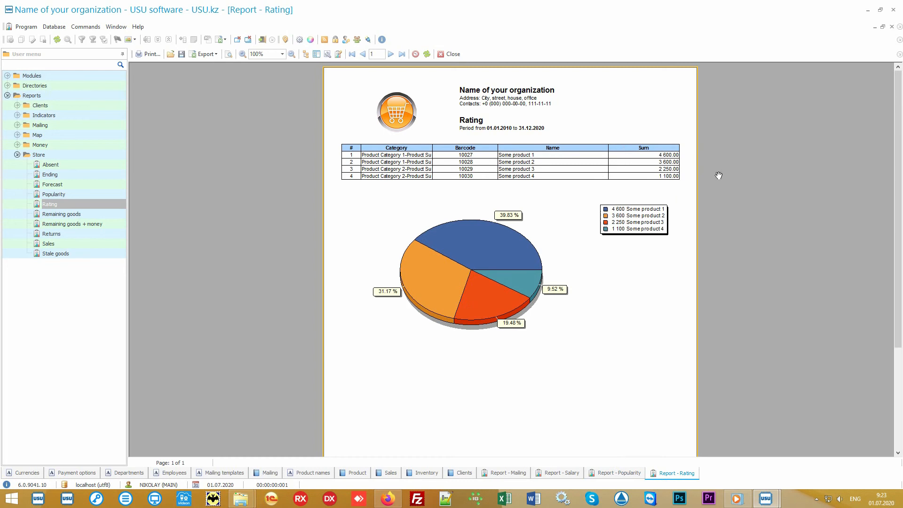
Open the Sales report under Store and generate it.
left_click(83, 243)
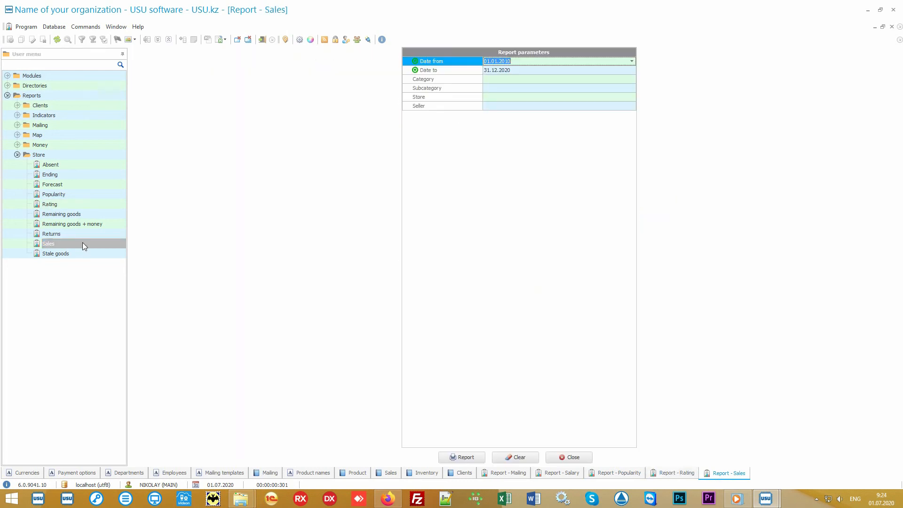
left_click(463, 457)
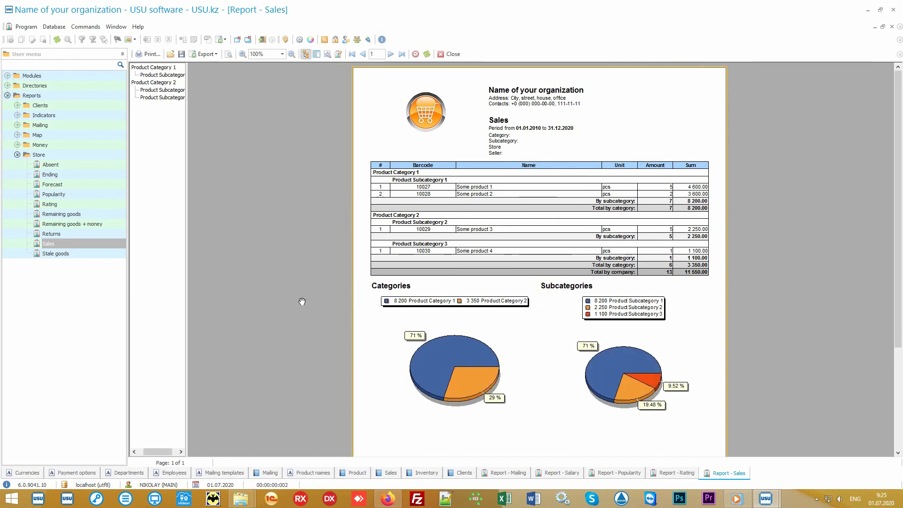
Open another Sales report, set the period from today 01.07.2020 to 05.07.2020, and generate it.
double_click(92, 241)
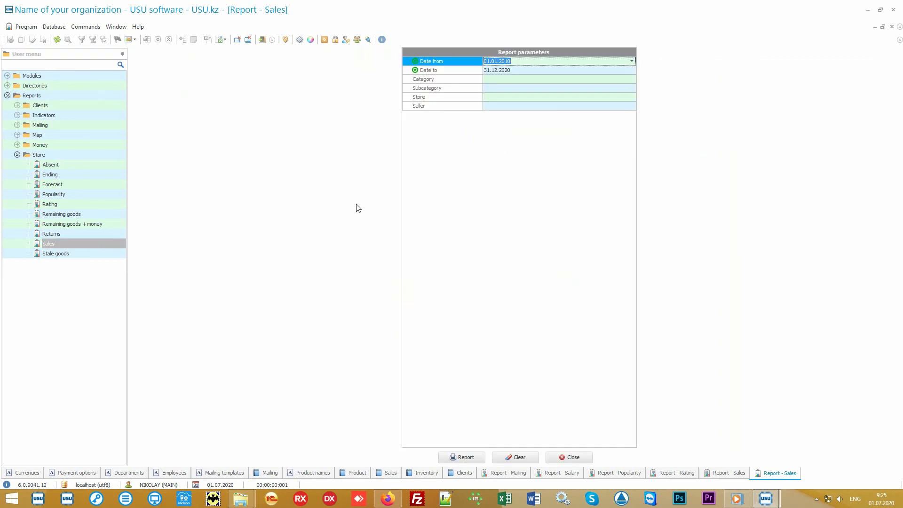
key("Delete")
key("Tab")
key("Delete")
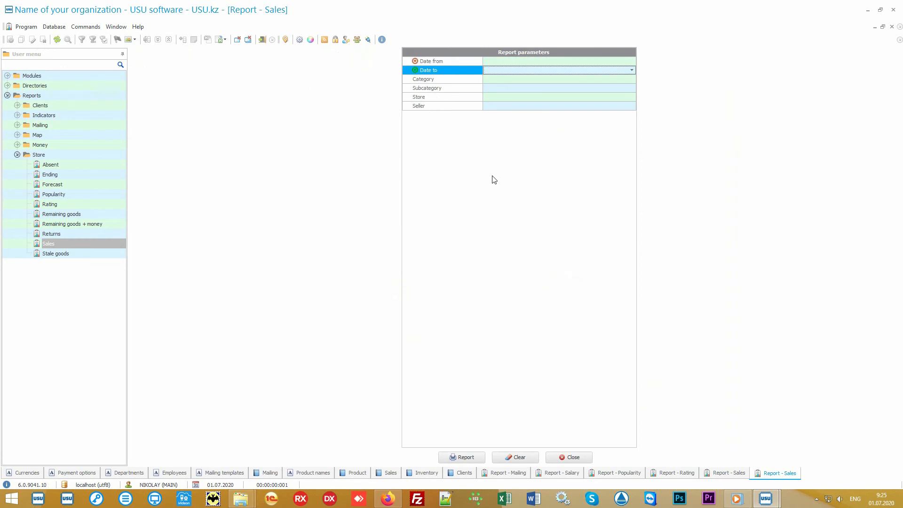
key("shift+Tab")
left_click(633, 62)
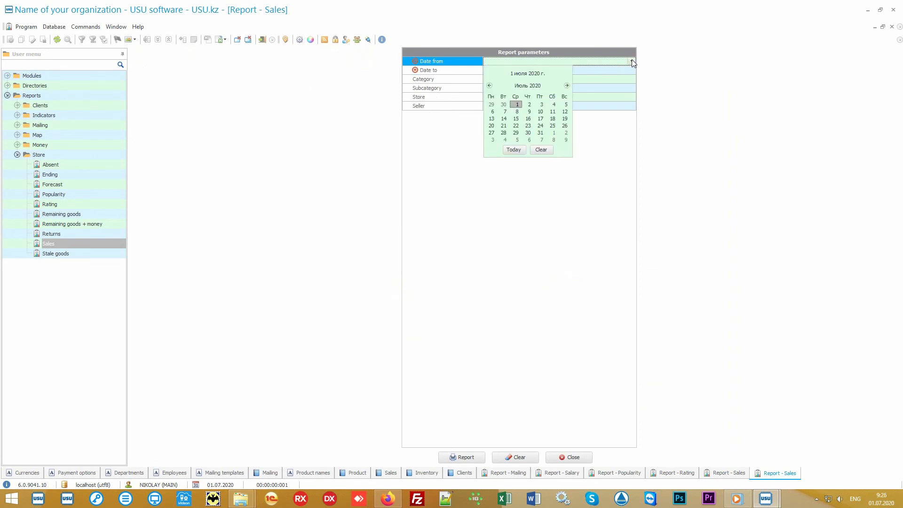
left_click(514, 150)
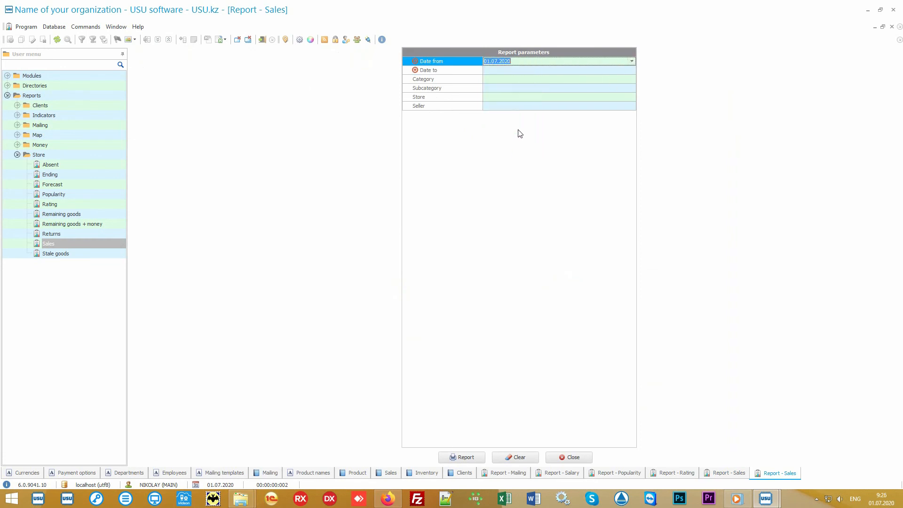
left_click(514, 70)
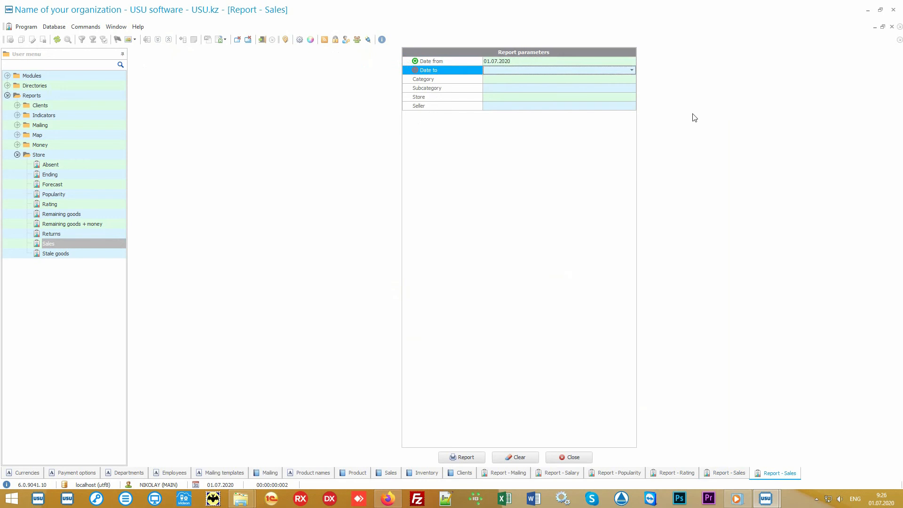
type("05.07.2020")
key("Return")
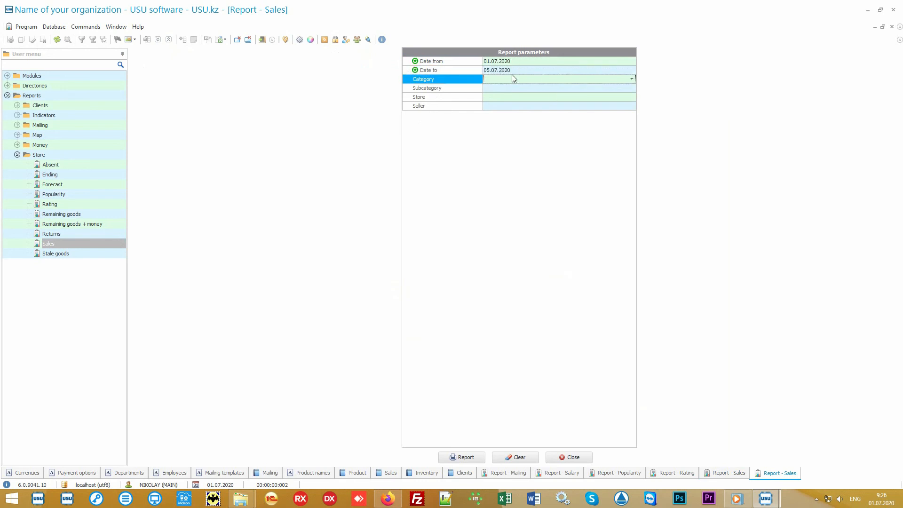
left_click(465, 457)
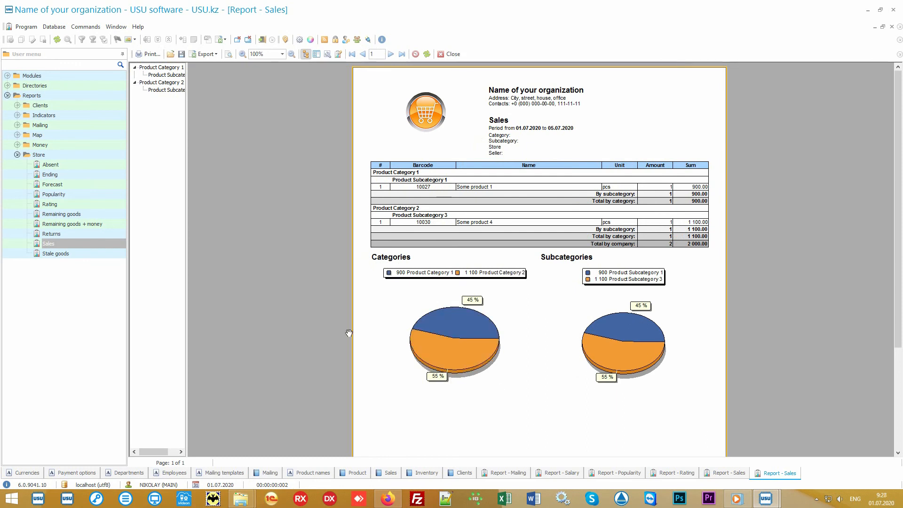
Browse through the list of Store reports in the menu tree.
left_click(69, 155)
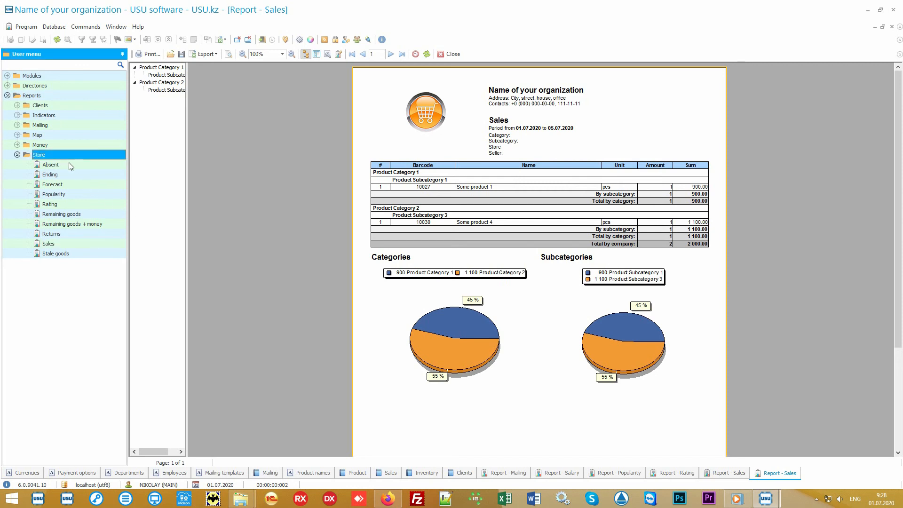
key("Down")
key("Down")
key("Down")
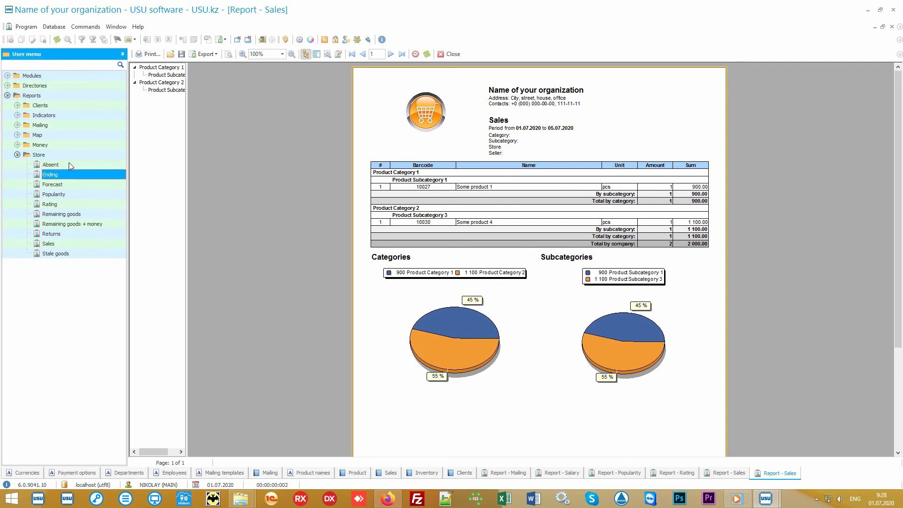
key("Down")
key("Down")
key("Down")
key("Down")
key("Down")
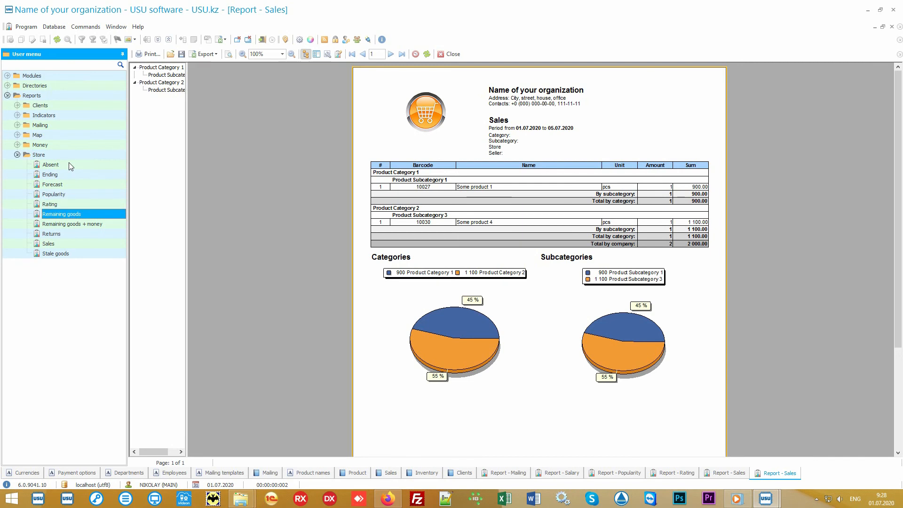
key("Down")
key("Down")
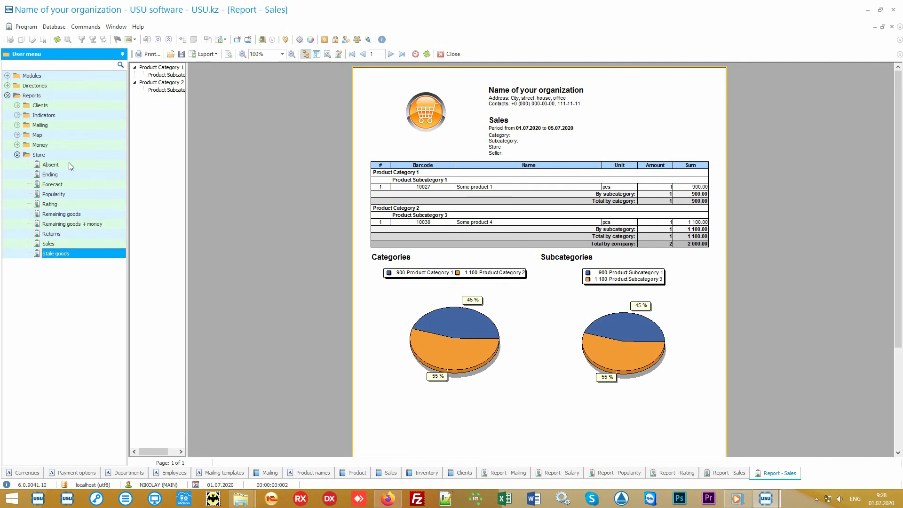
left_click(17, 145)
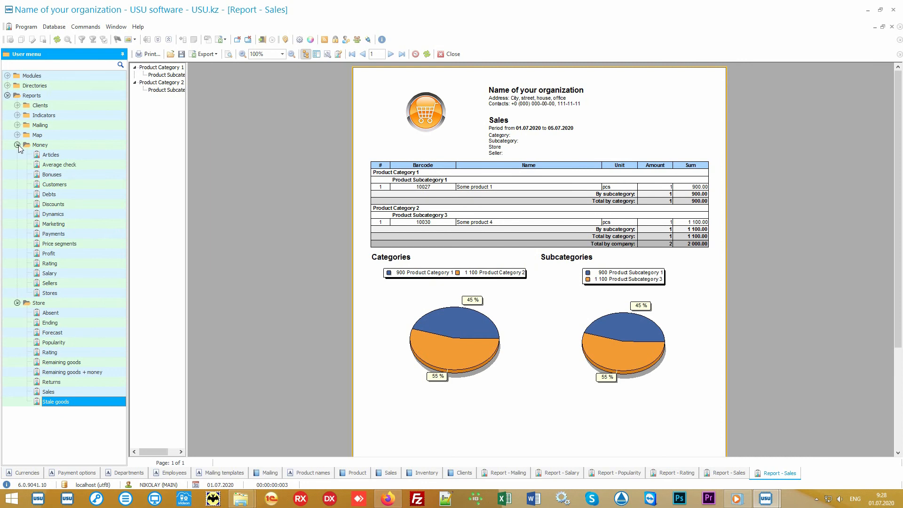
left_click(17, 144)
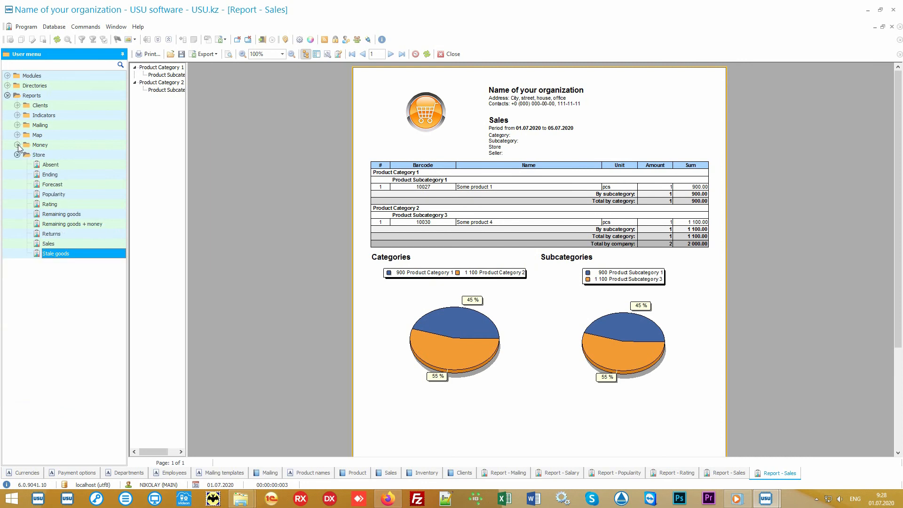
left_click(58, 154)
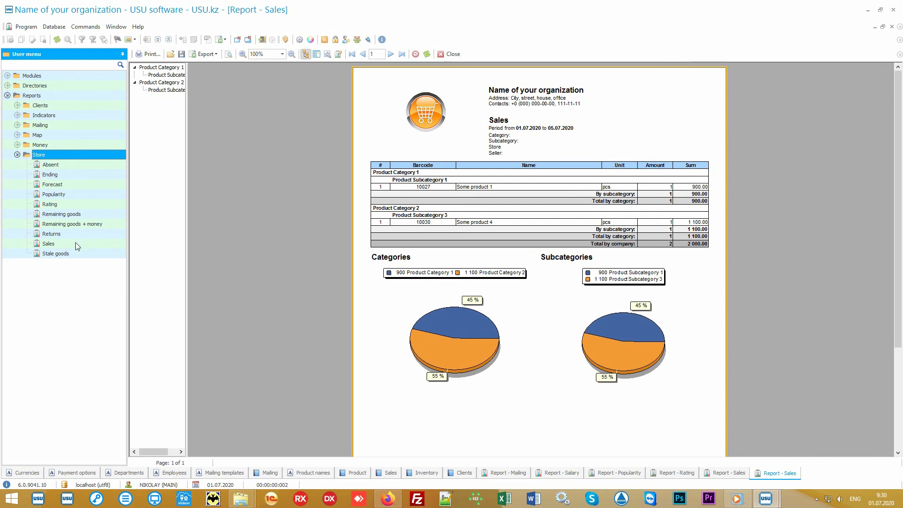
Open the Sales report parameters and review the Date to, Category, Subcategory, Store and Seller filters.
double_click(49, 244)
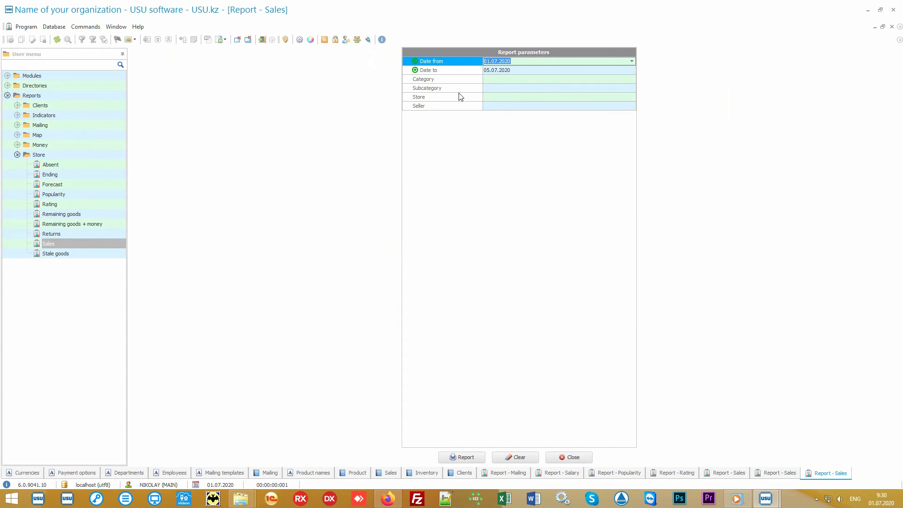
left_click(465, 71)
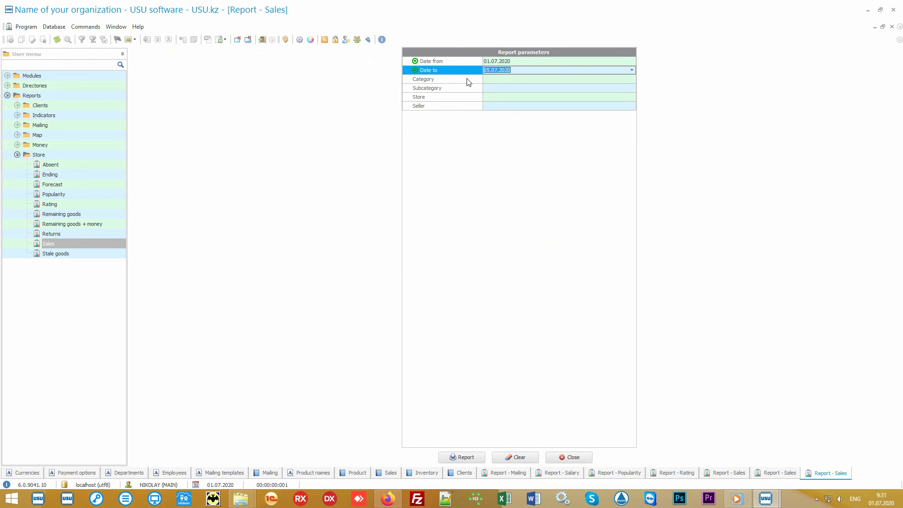
left_click(468, 81)
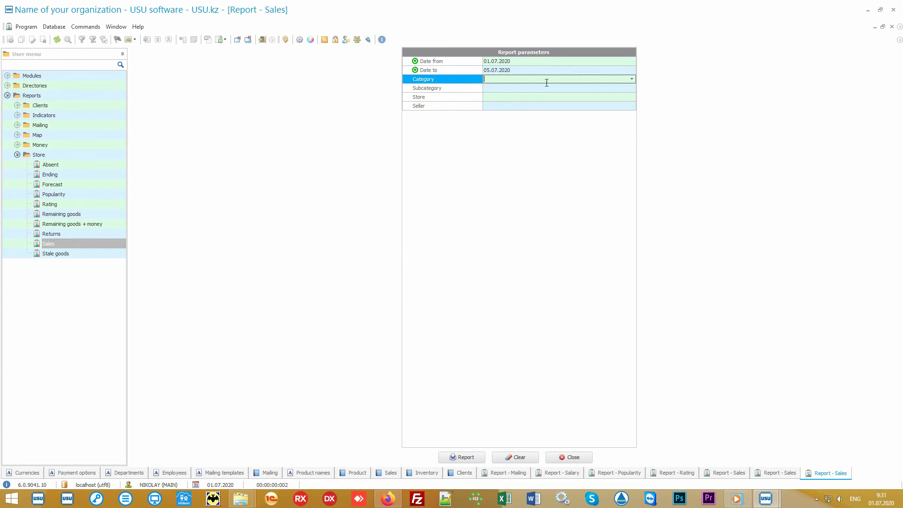
left_click(632, 80)
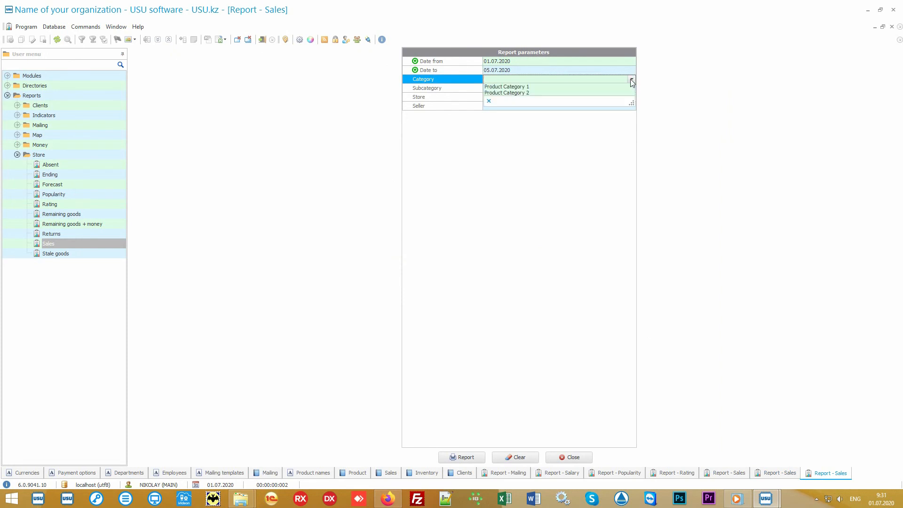
left_click(632, 80)
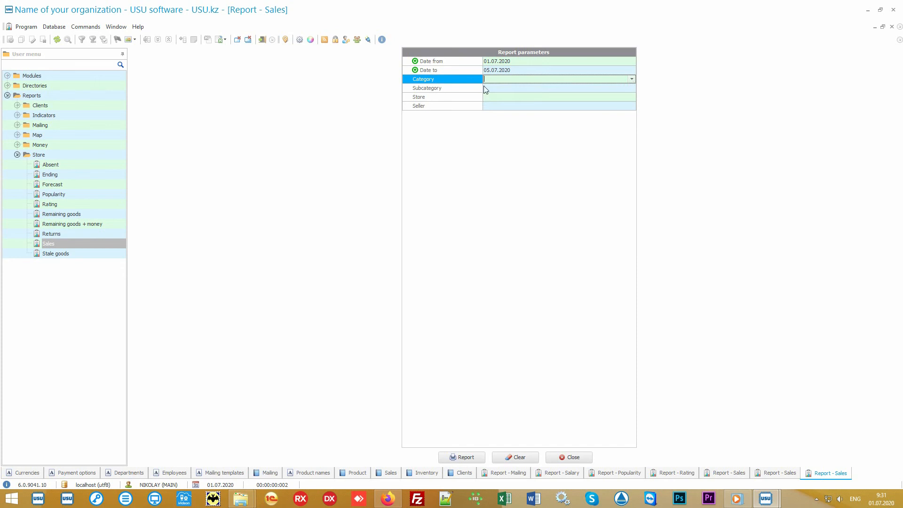
left_click(468, 90)
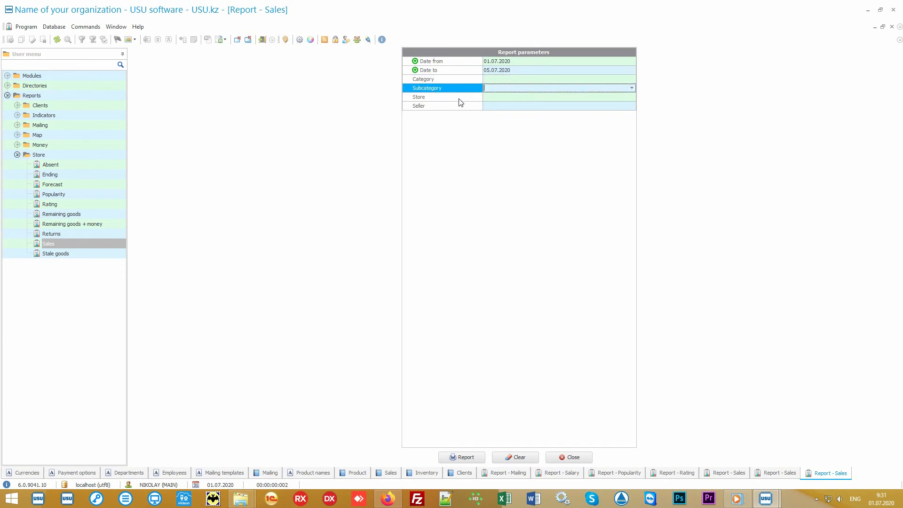
left_click(460, 98)
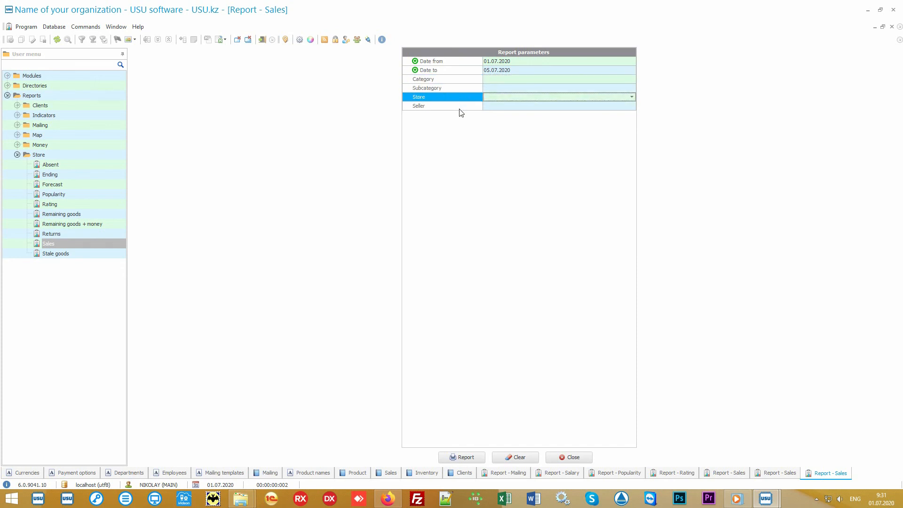
left_click(460, 108)
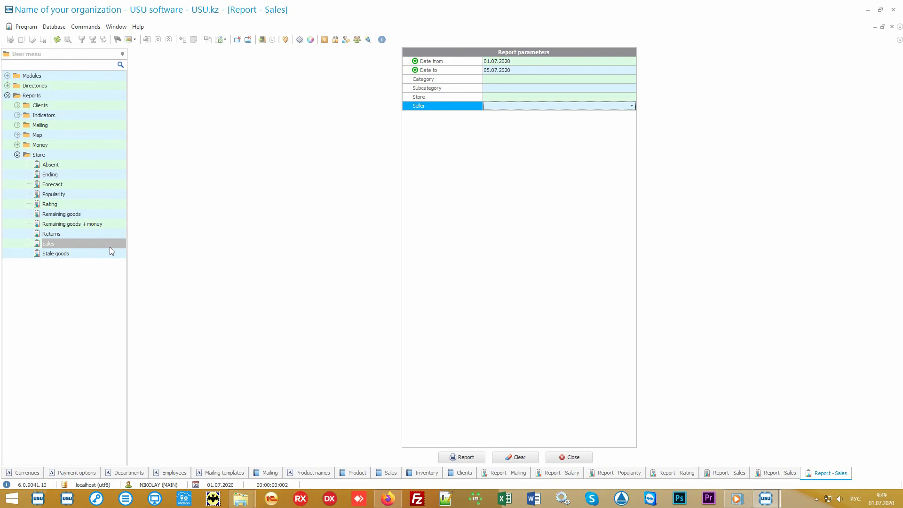
Generate the Stale goods report and then the Absent report.
left_click(86, 256)
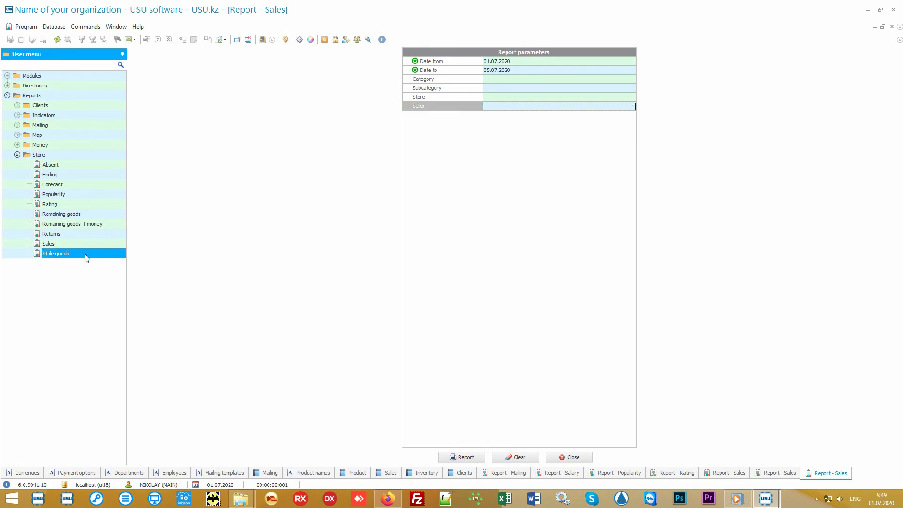
left_click(456, 458)
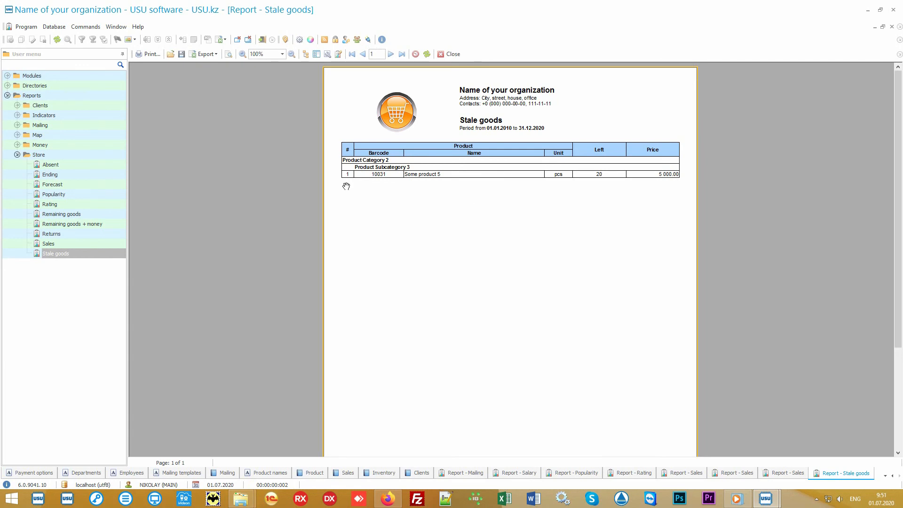
left_click(62, 167)
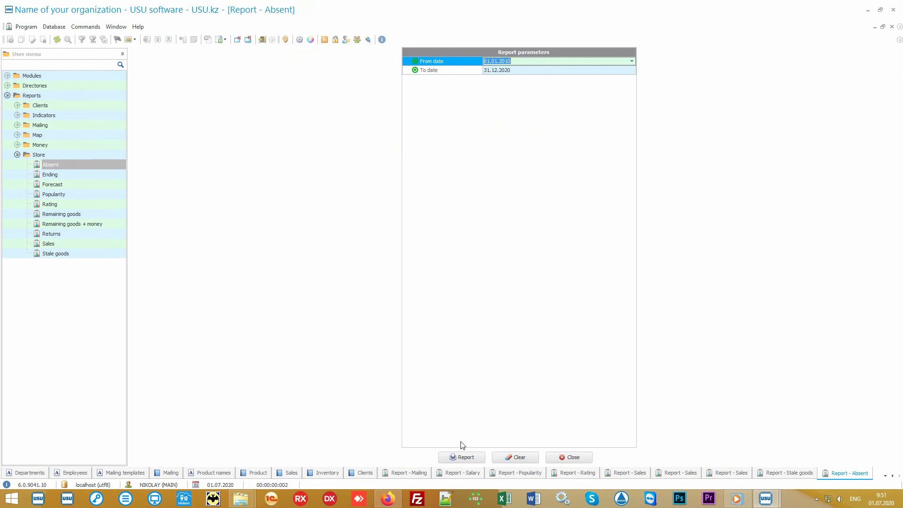
left_click(472, 457)
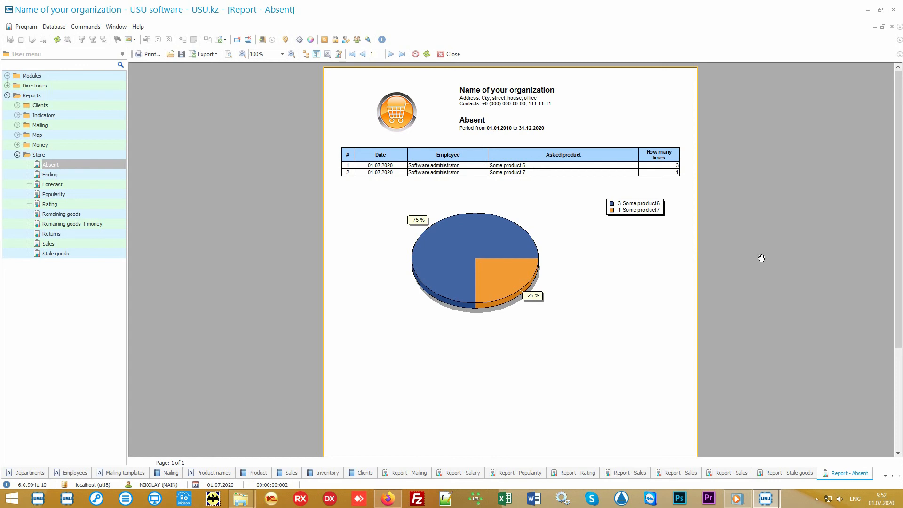
Generate the Returns report and then the Forecast report.
double_click(56, 235)
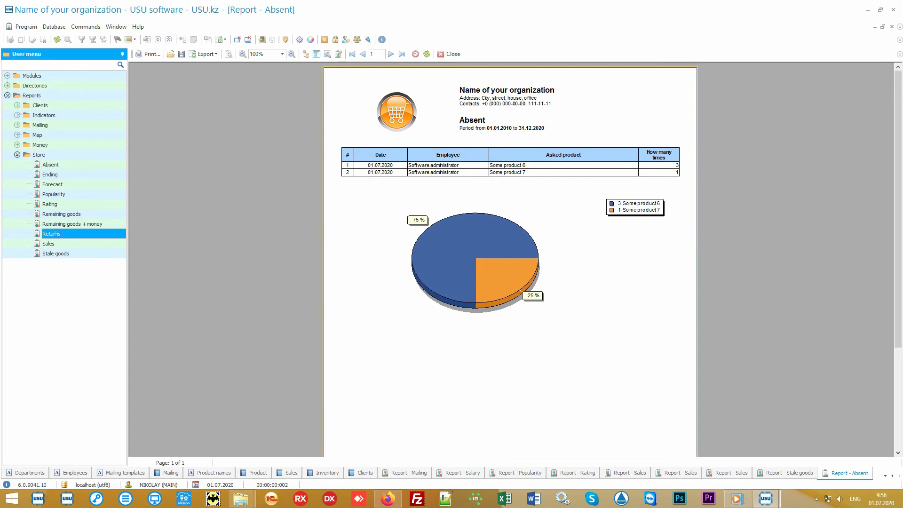
left_click(464, 457)
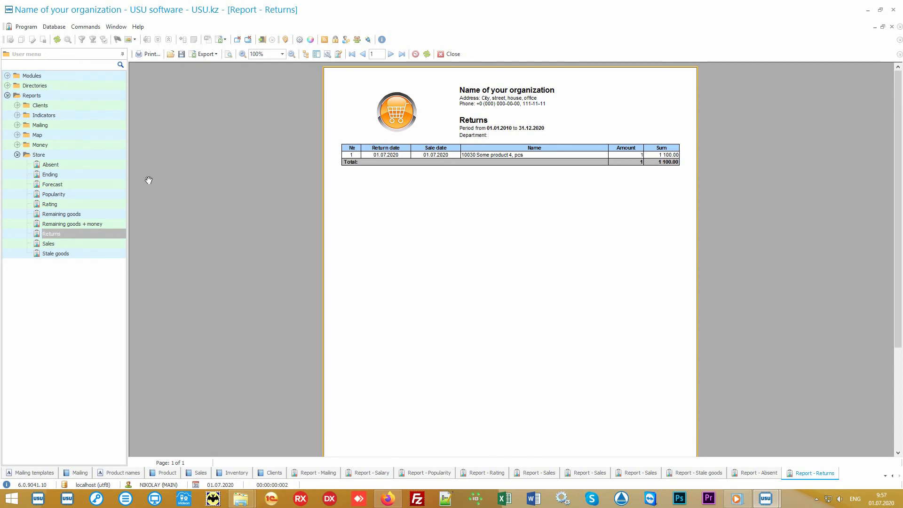
left_click(76, 186)
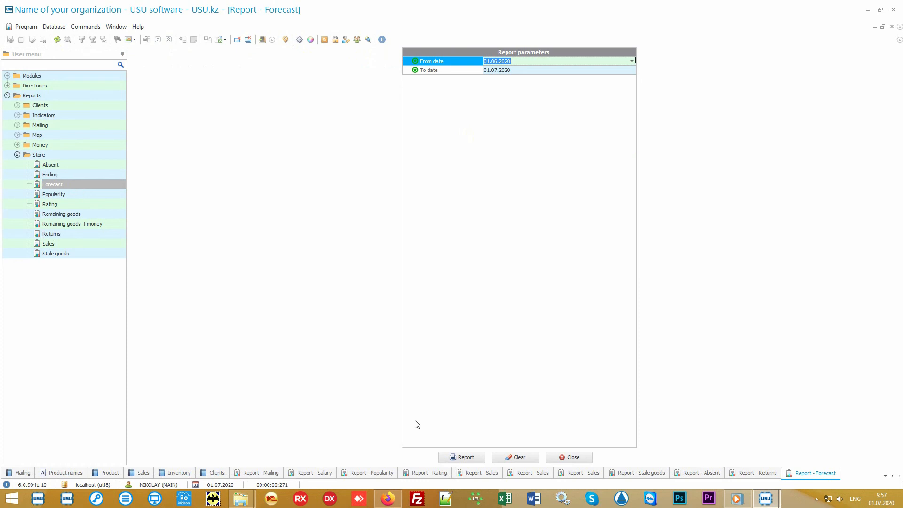
left_click(468, 459)
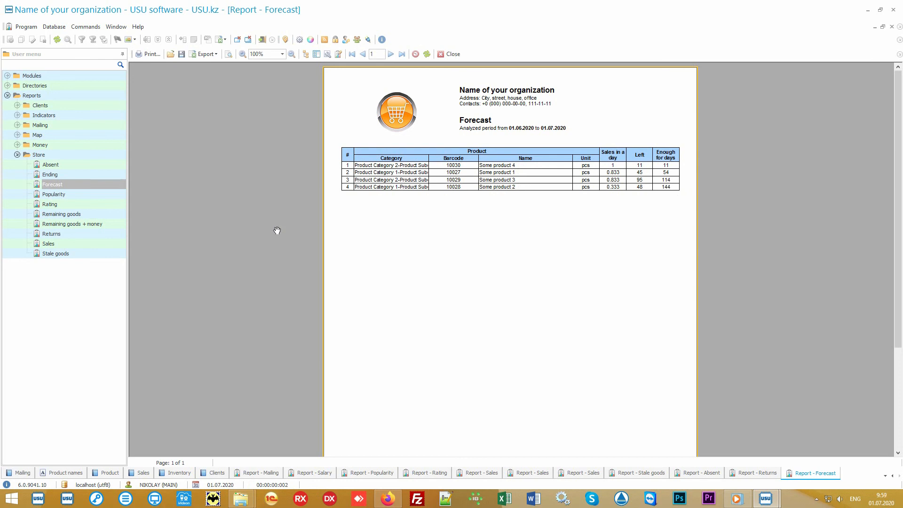
Open the Ending report and generate the Remaining goods report.
double_click(100, 174)
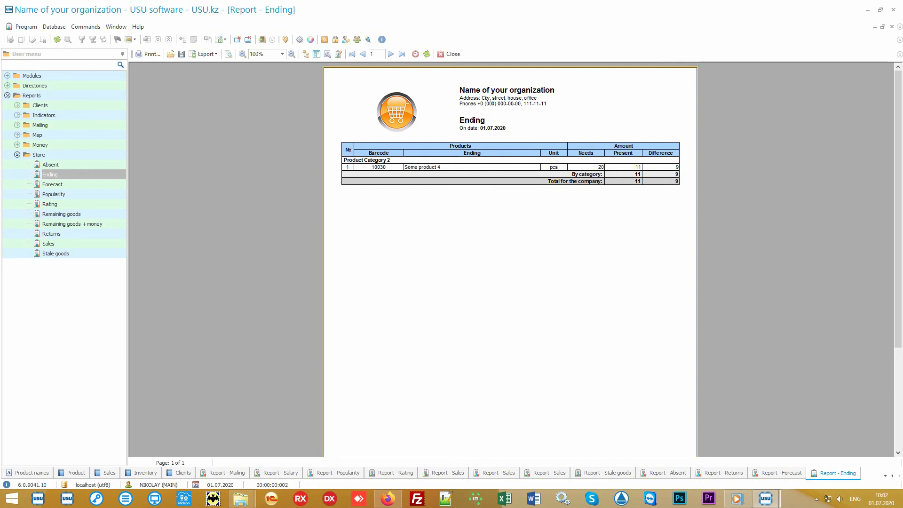
left_click(91, 215)
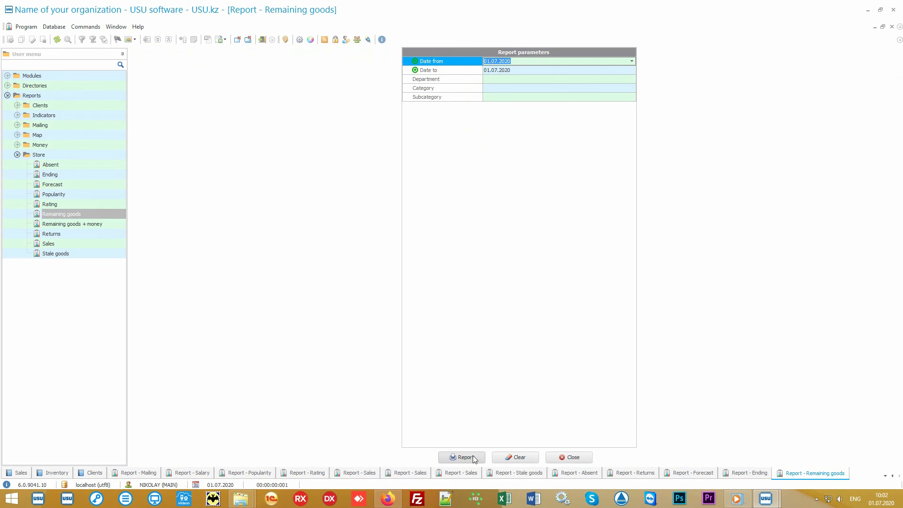
left_click(473, 457)
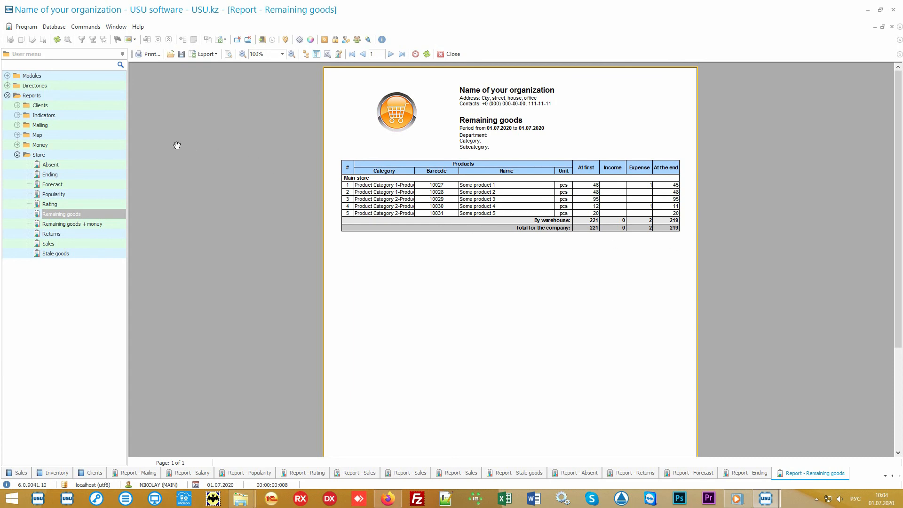
Open the Financial items directory under the Money directories.
double_click(89, 145)
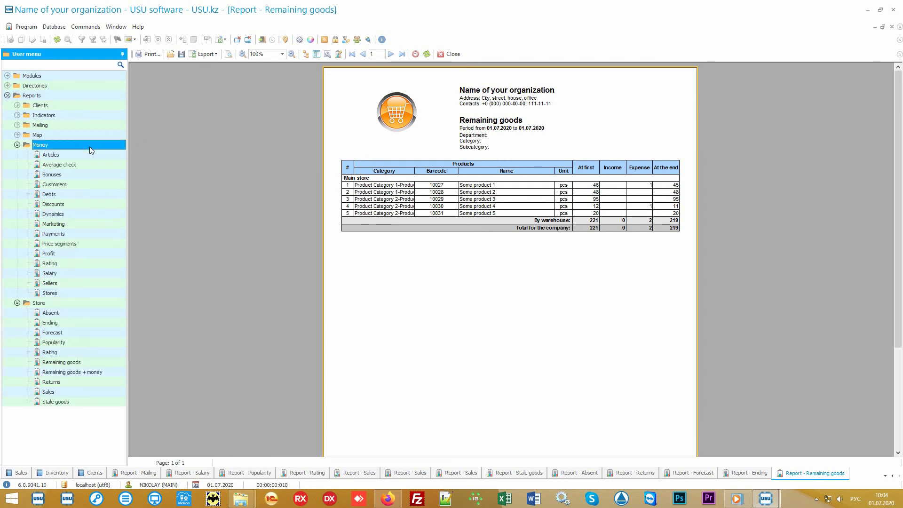
left_click(15, 306)
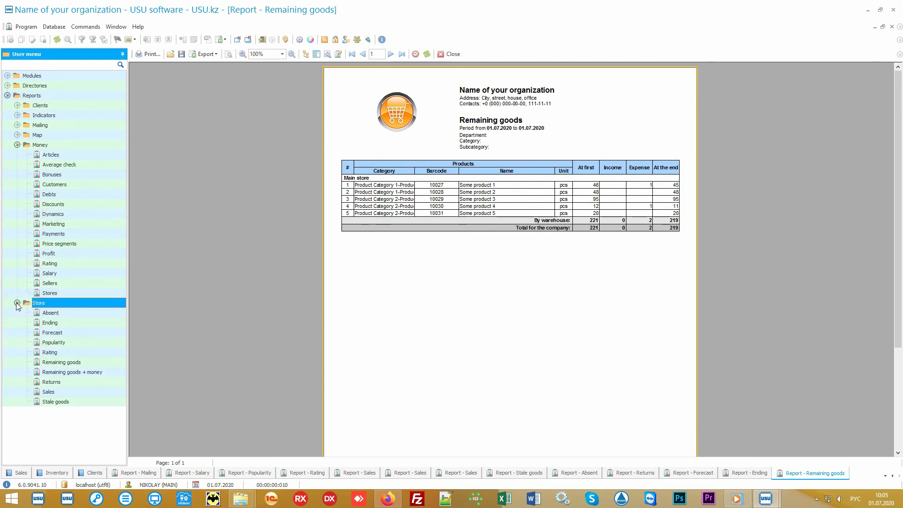
left_click(17, 304)
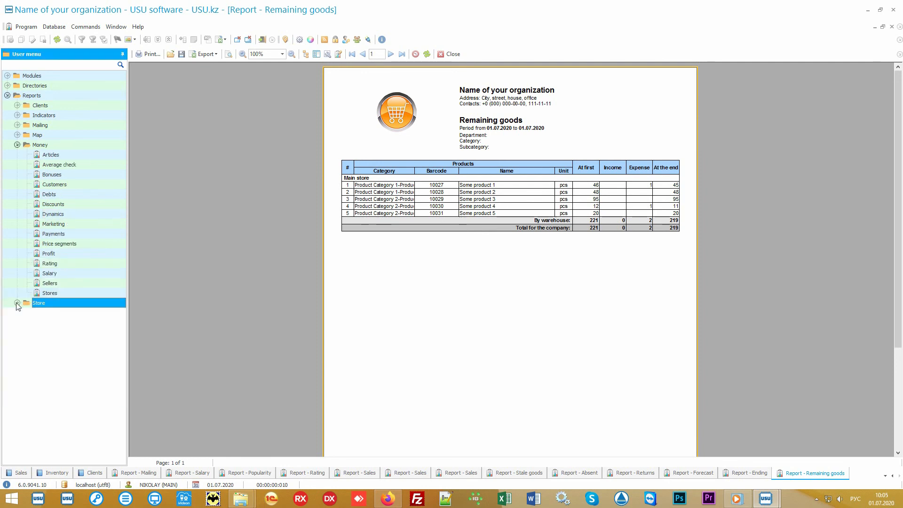
left_click(71, 149)
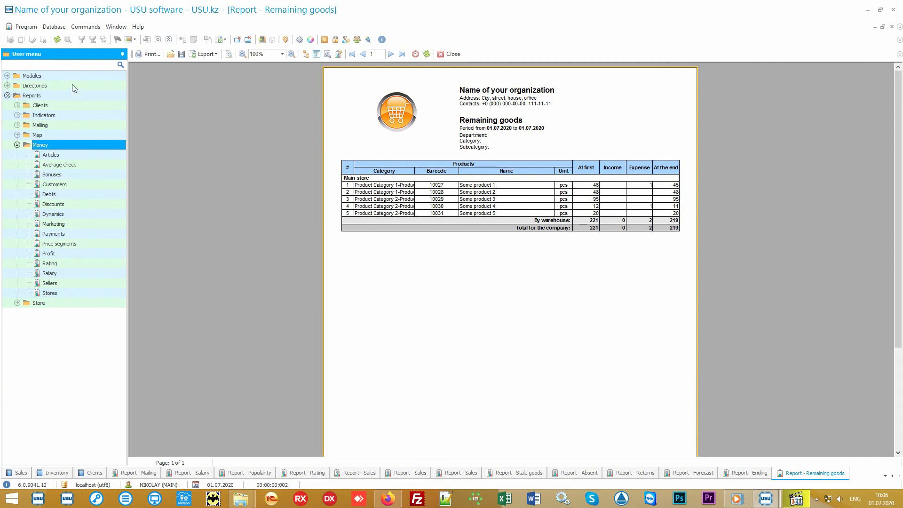
left_click(72, 84)
left_click(64, 125)
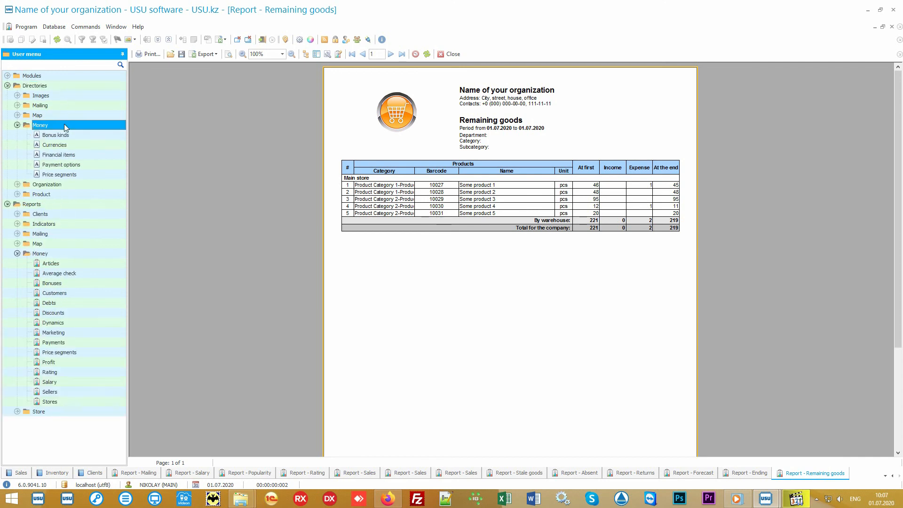
double_click(89, 155)
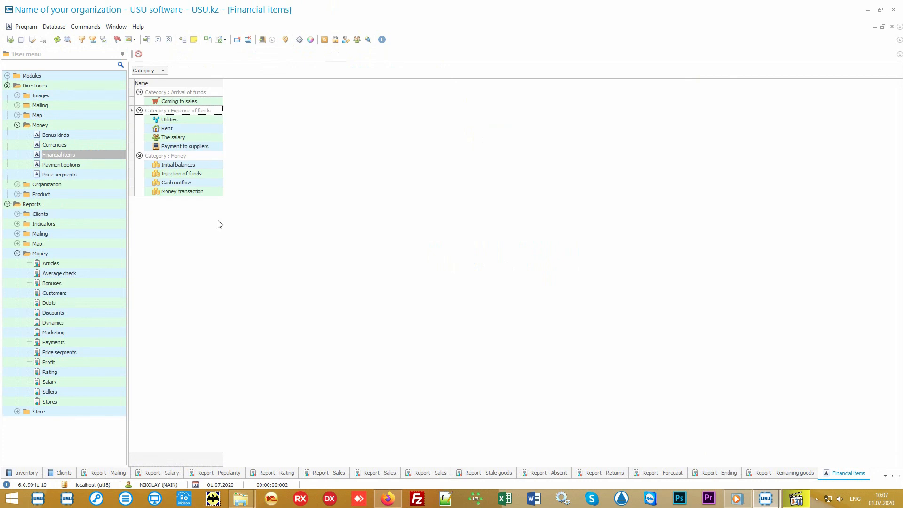
Generate the Articles money report and then the Average check report.
double_click(85, 263)
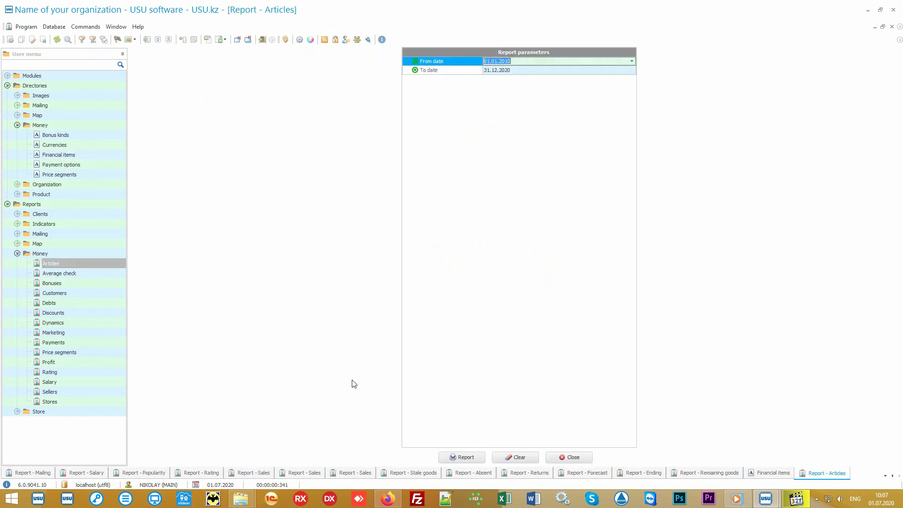
left_click(455, 456)
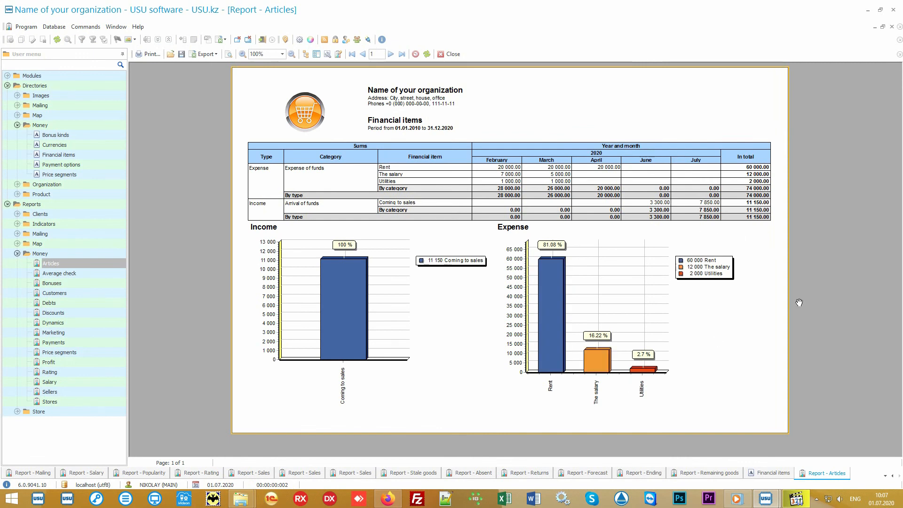
key("alt+shift")
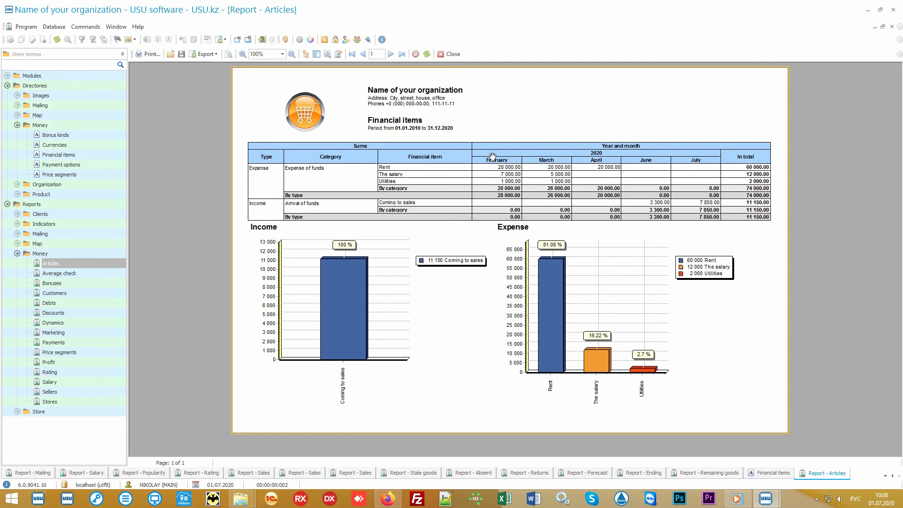
mouse_move(674, 241)
left_click(83, 272)
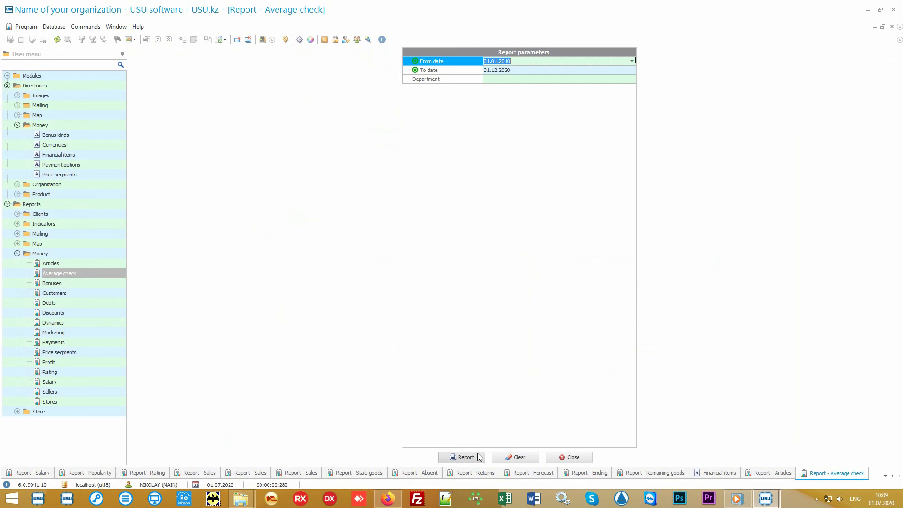
left_click(466, 457)
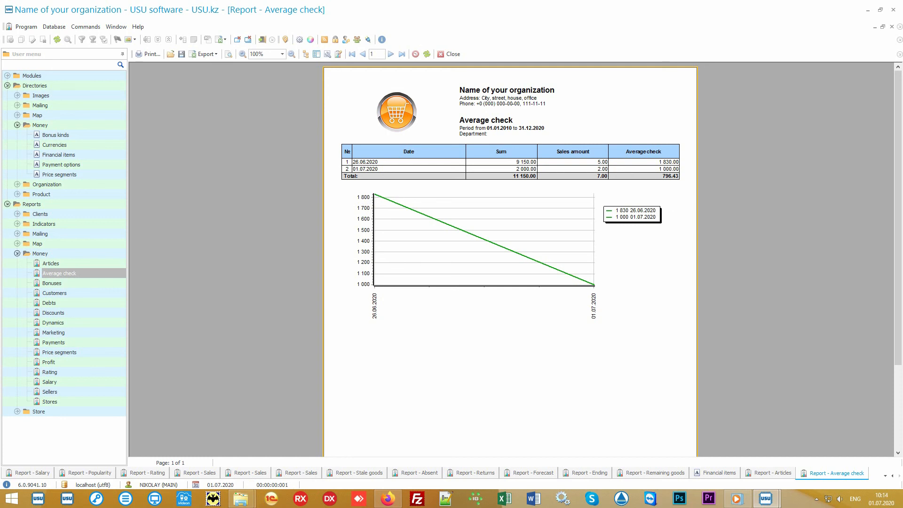
Generate the Price segments report and then the Rating report.
left_click(97, 352)
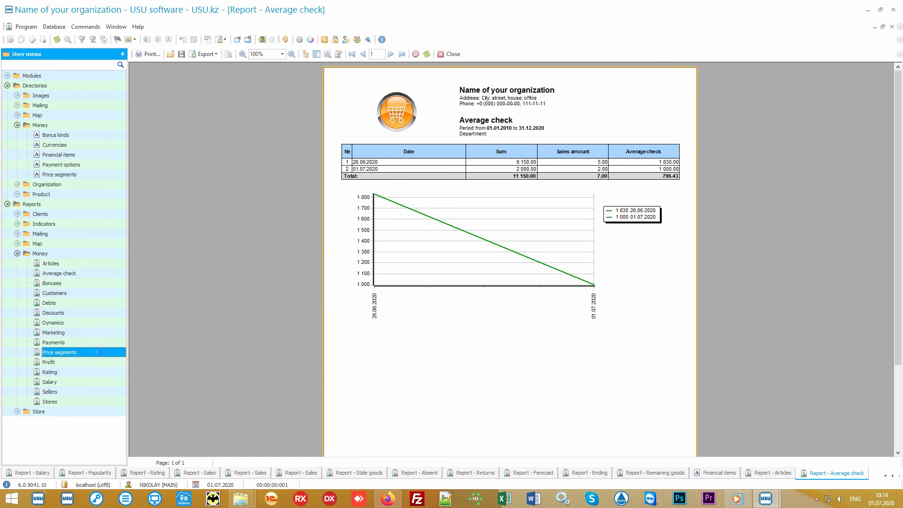
left_click(462, 455)
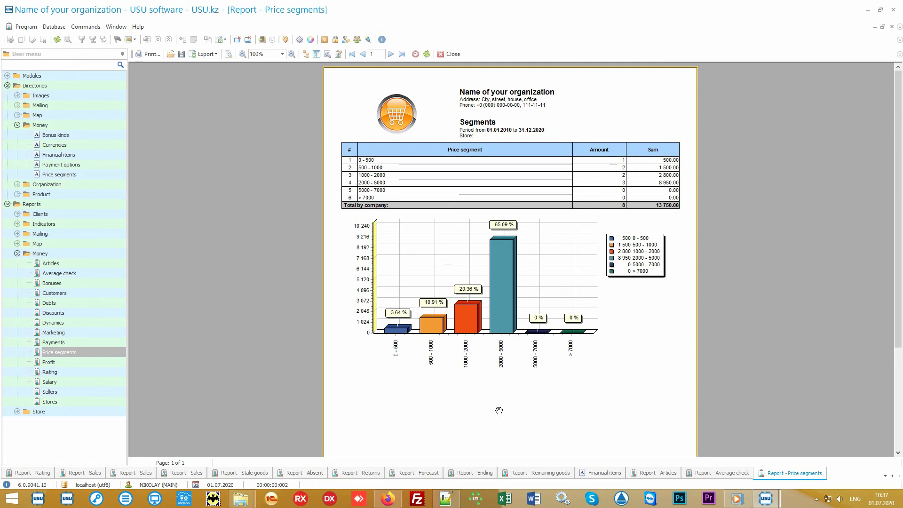
left_click(86, 375)
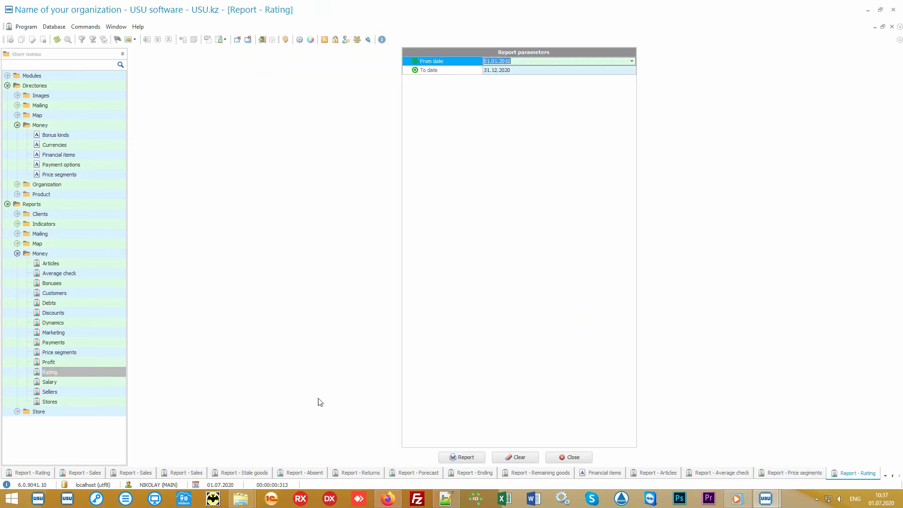
left_click(462, 458)
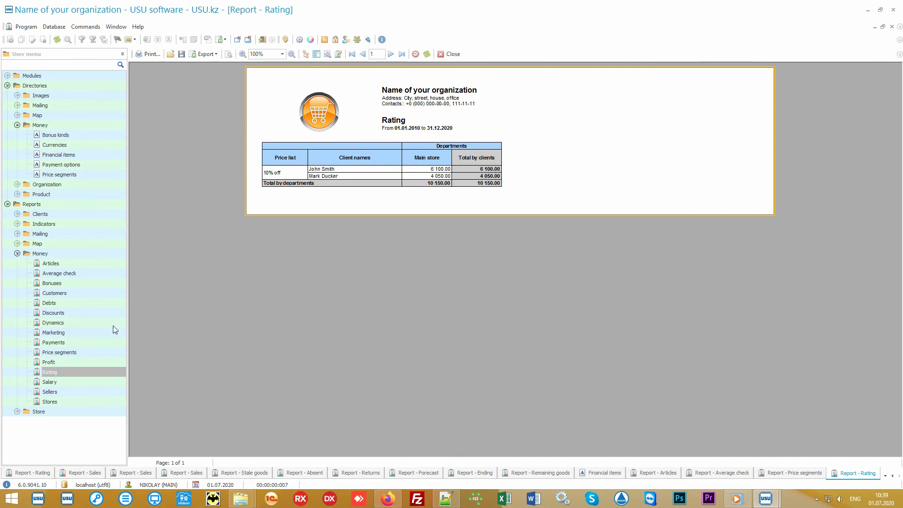
Generate the Marketing report and then the Stores report.
double_click(89, 332)
left_click(453, 457)
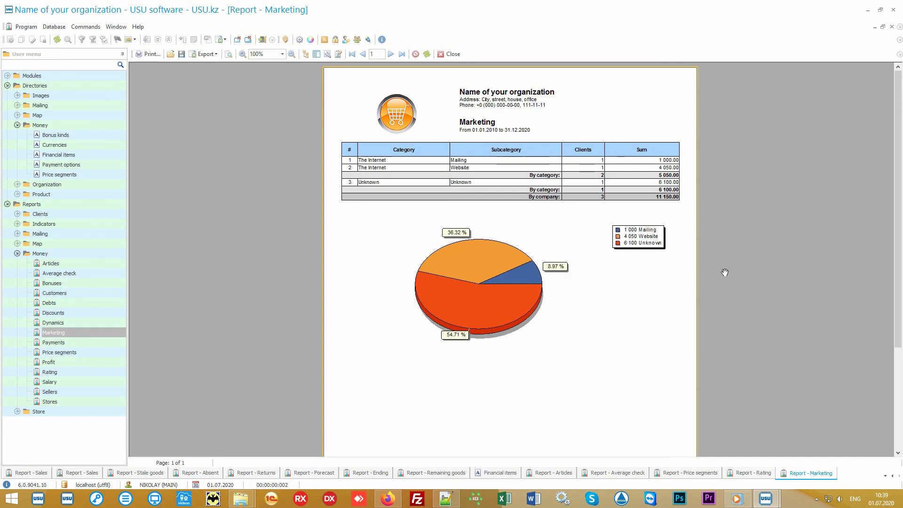
double_click(91, 399)
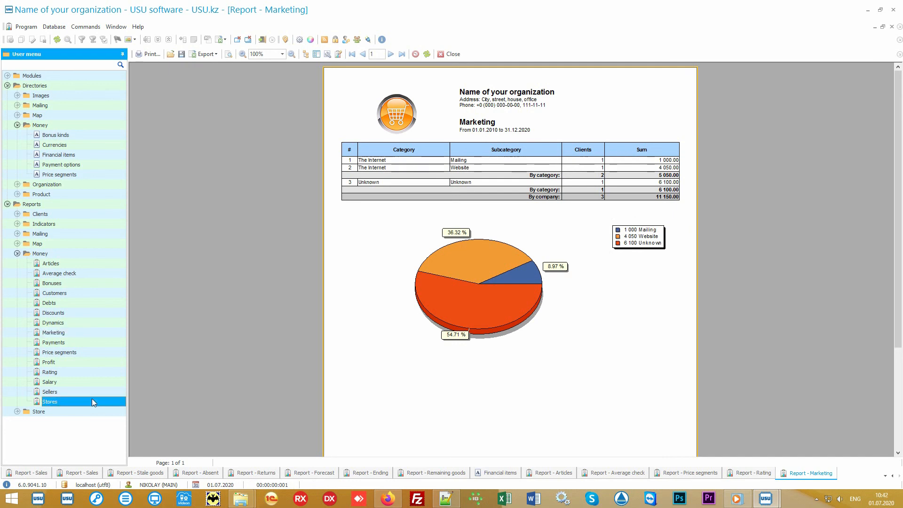
left_click(465, 461)
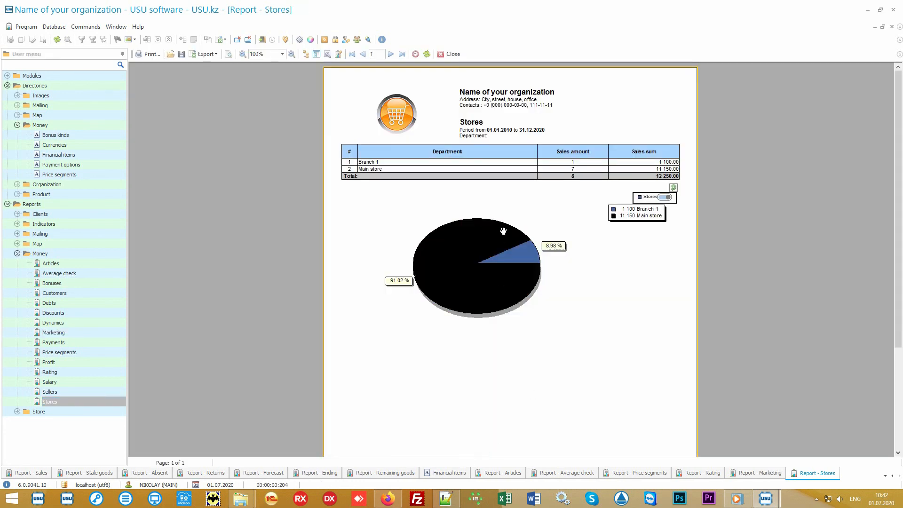
Generate the Sellers report and then the Salary report.
double_click(84, 393)
left_click(457, 459)
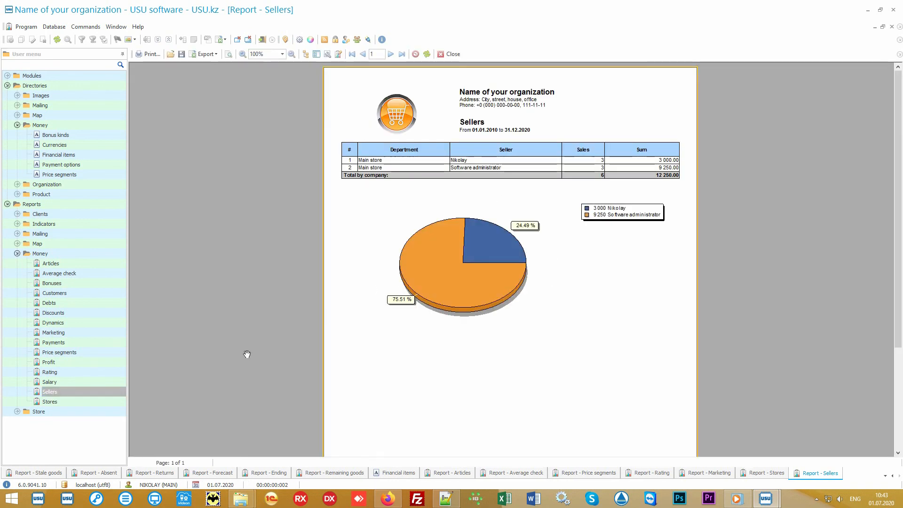
double_click(80, 381)
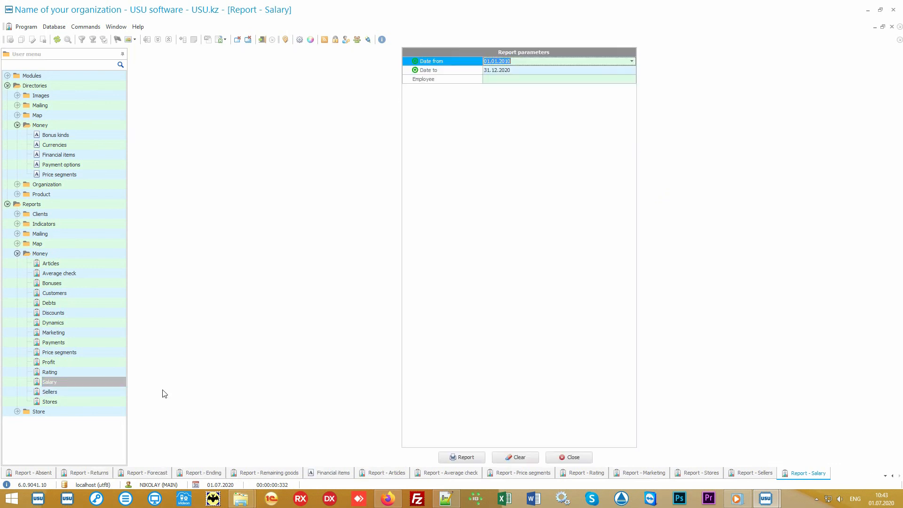
left_click(459, 457)
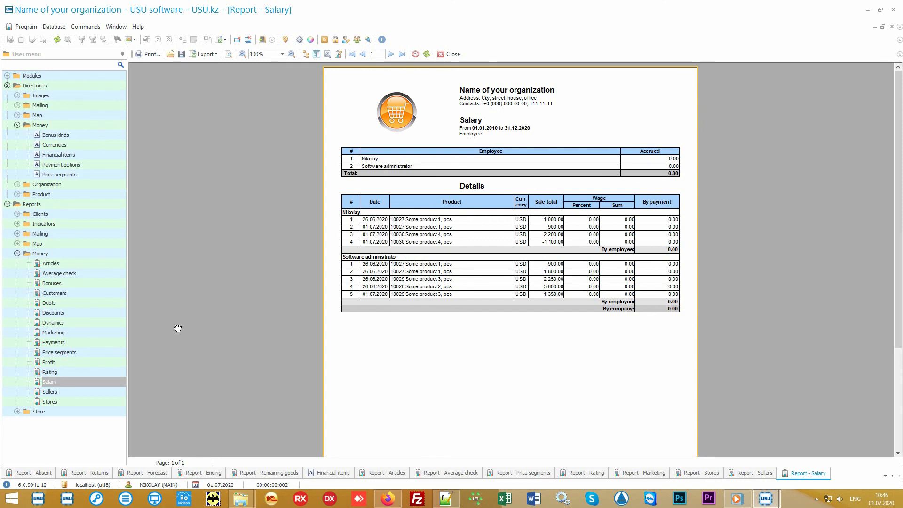
Generate the Discounts report and switch to the Audit window.
left_click(104, 311)
left_click(462, 458)
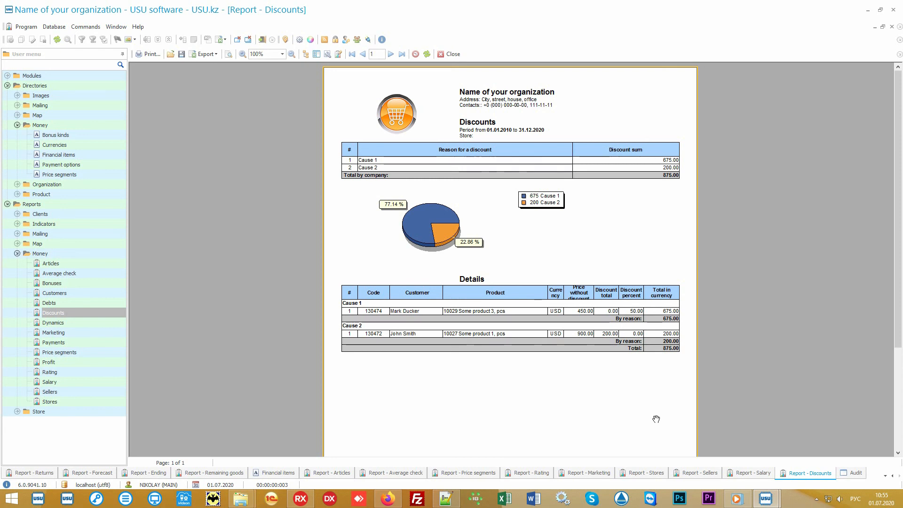
left_click(855, 474)
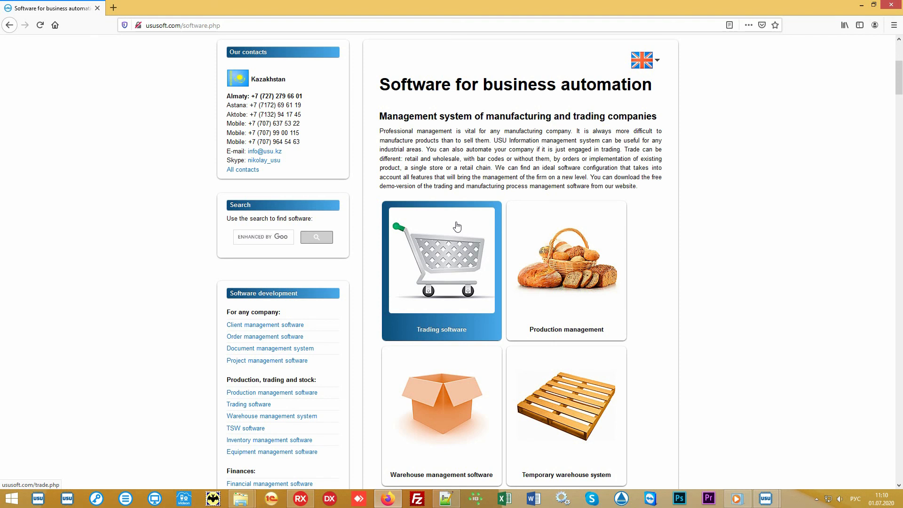
In the browser, open the website's Price page and switch the currency to US dollar - USD.
scroll(456, 226, "up", 5)
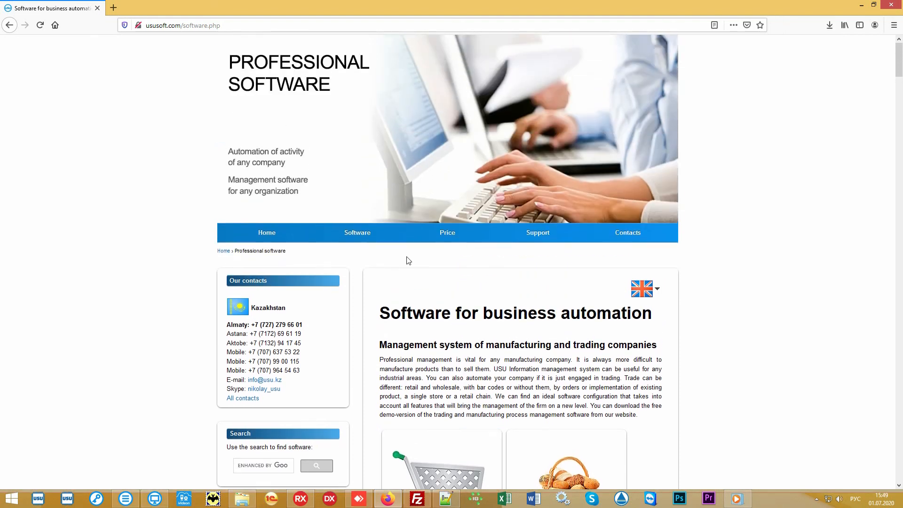
left_click(441, 240)
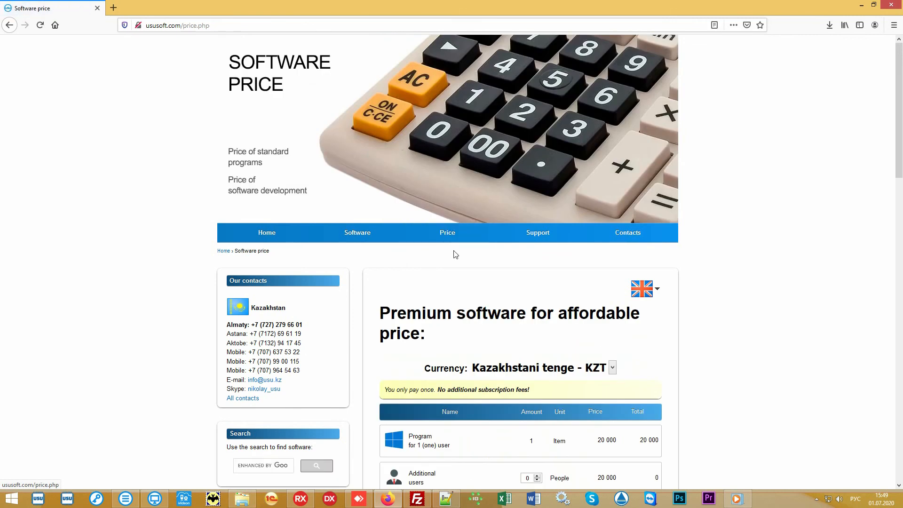
scroll(751, 307, "down", 3)
scroll(750, 307, "down", 2)
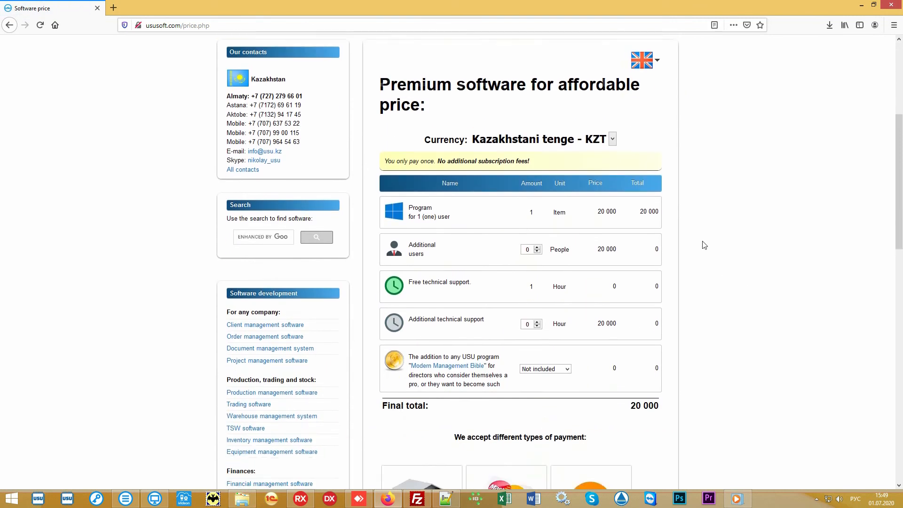
left_click(613, 128)
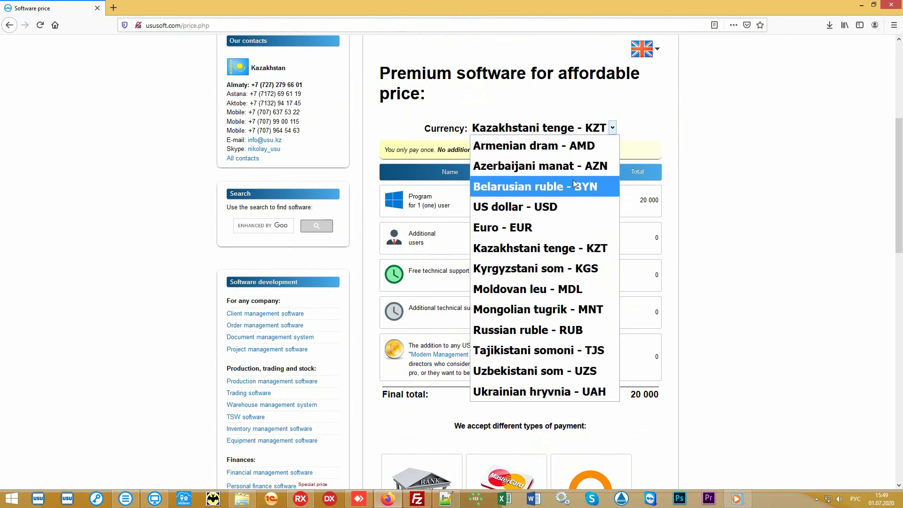
left_click(554, 208)
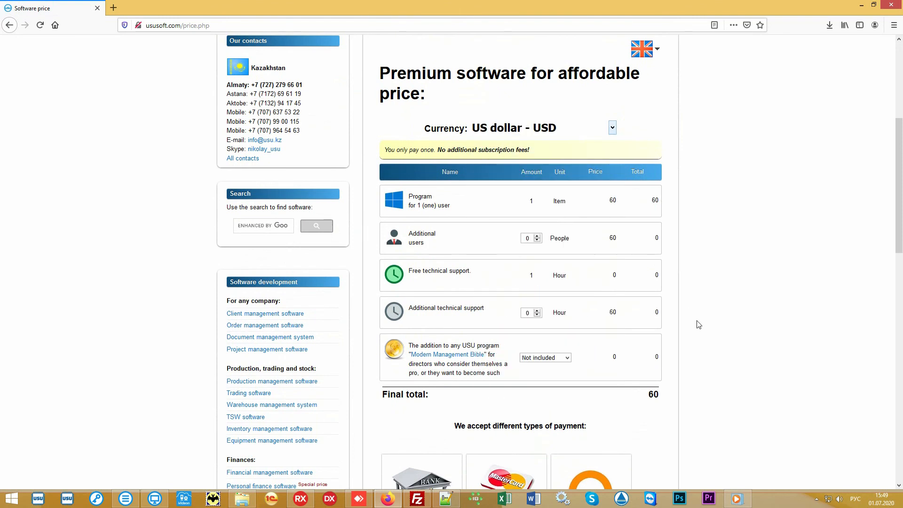
left_click_drag(643, 397, 662, 396)
left_click(626, 394)
scroll(768, 246, "down", 2)
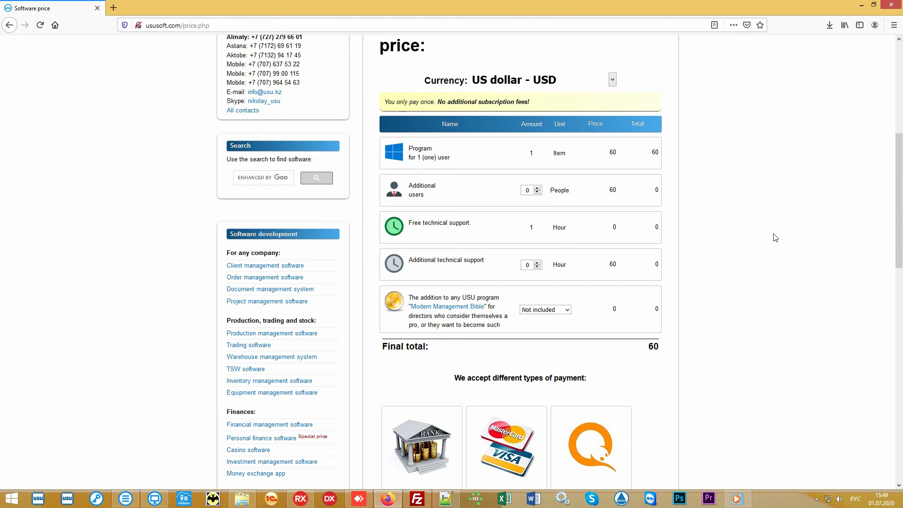
scroll(775, 238, "up", 6)
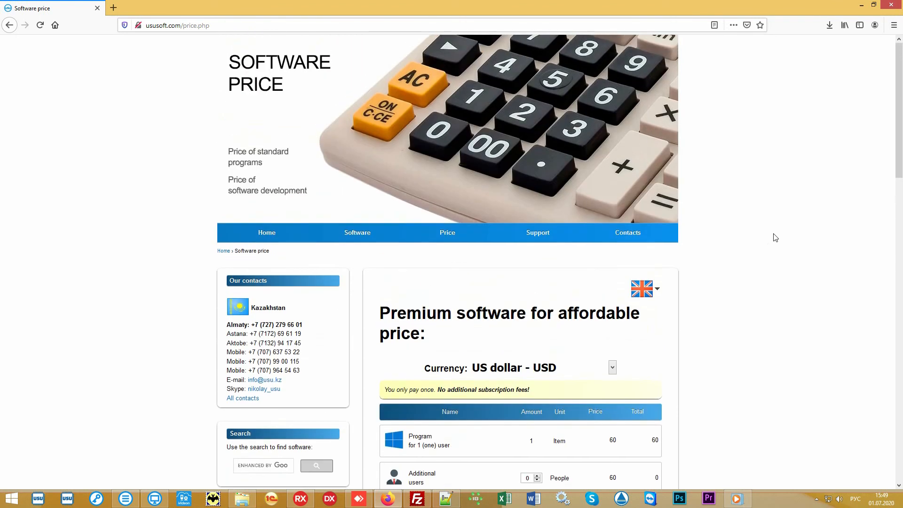
Open the website's Contacts page and browse the regional contact details.
left_click(637, 236)
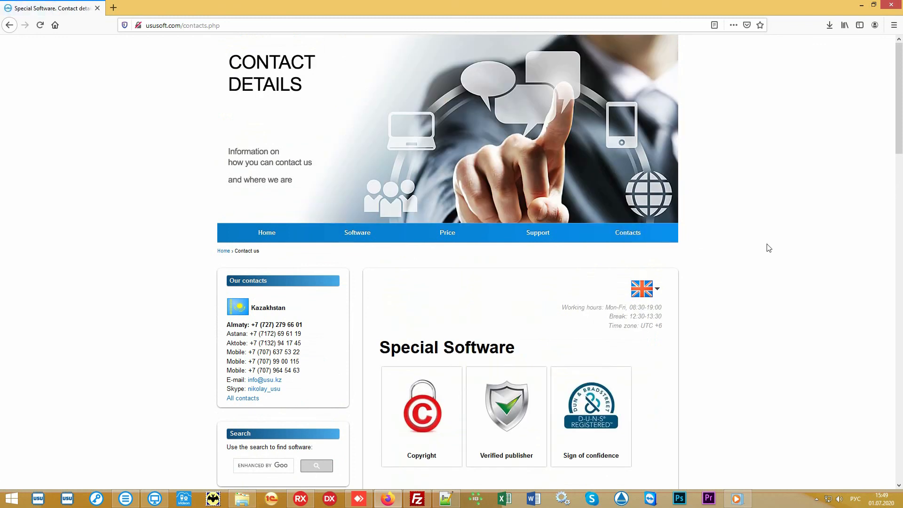
scroll(769, 248, "down", 5)
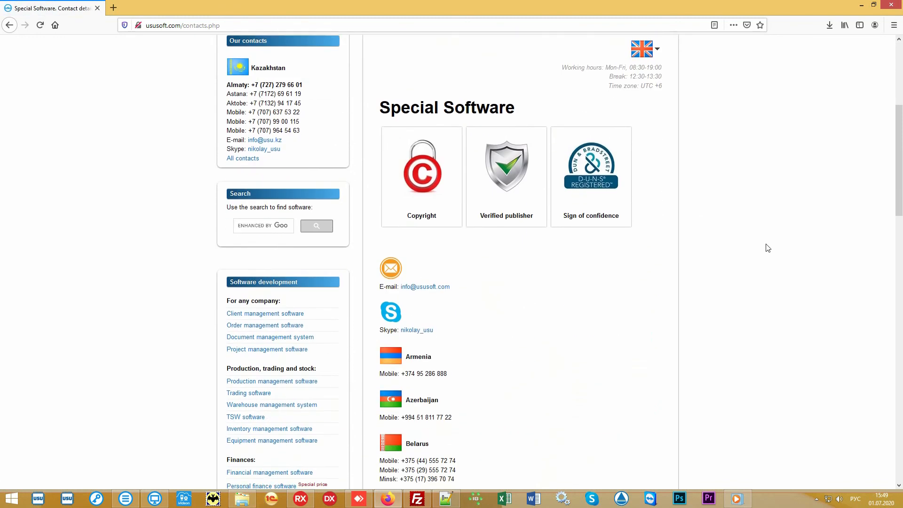
scroll(768, 248, "down", 7)
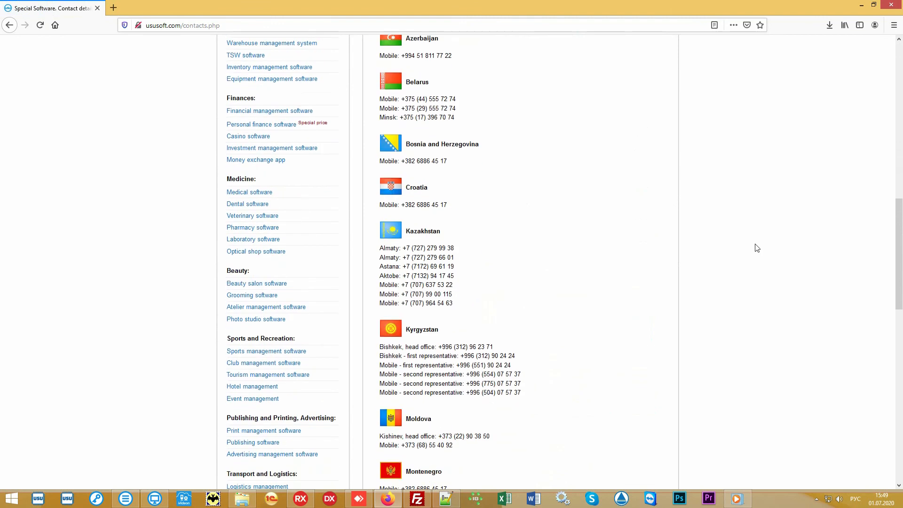
scroll(757, 248, "down", 5)
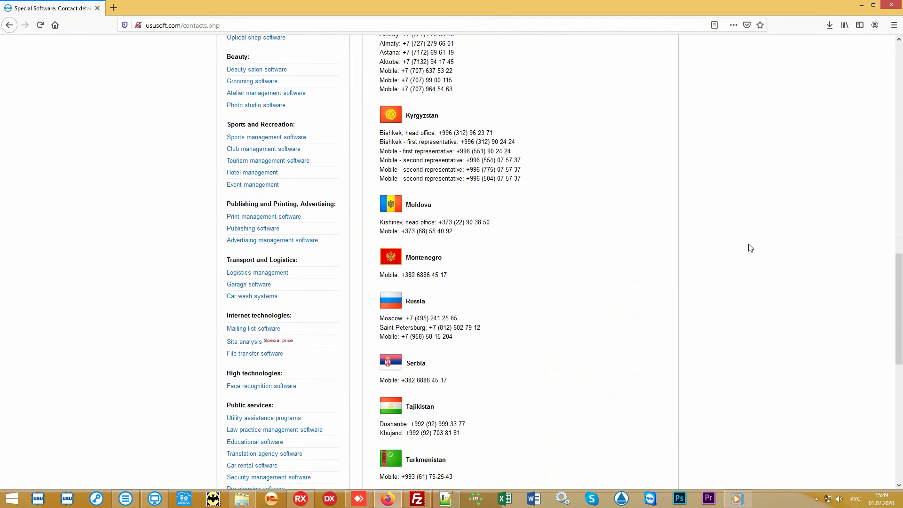
scroll(749, 247, "down", 5)
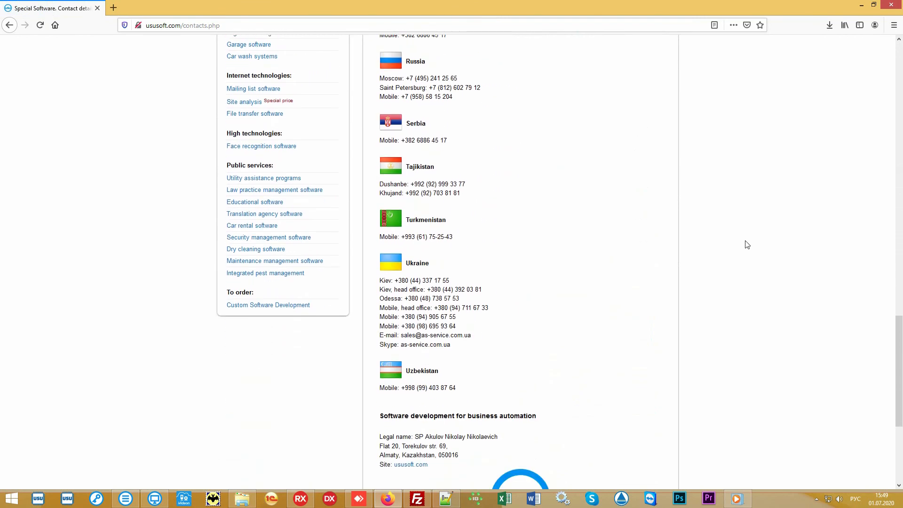
scroll(747, 245, "up", 7)
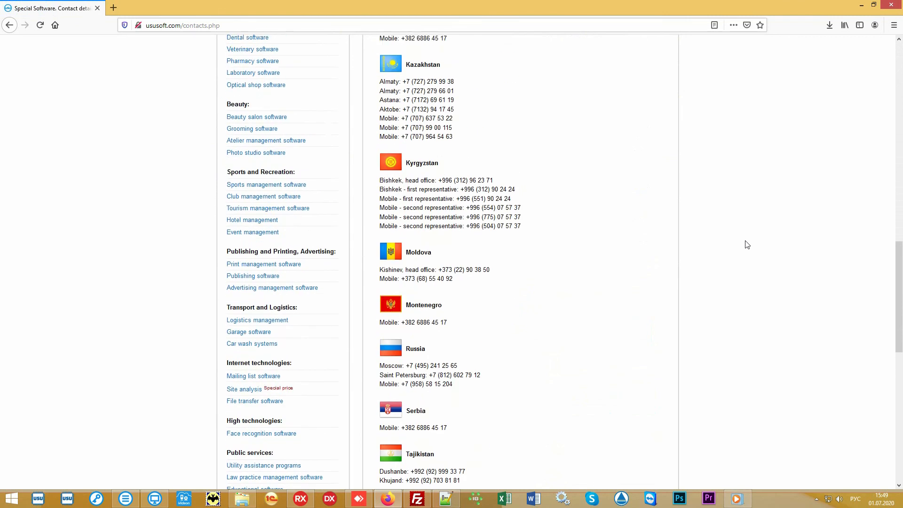
scroll(747, 245, "up", 12)
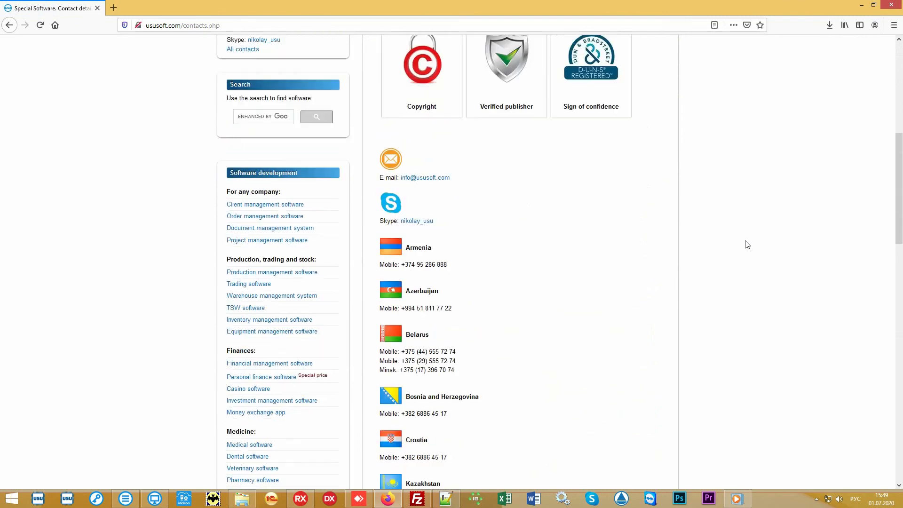
scroll(747, 245, "up", 4)
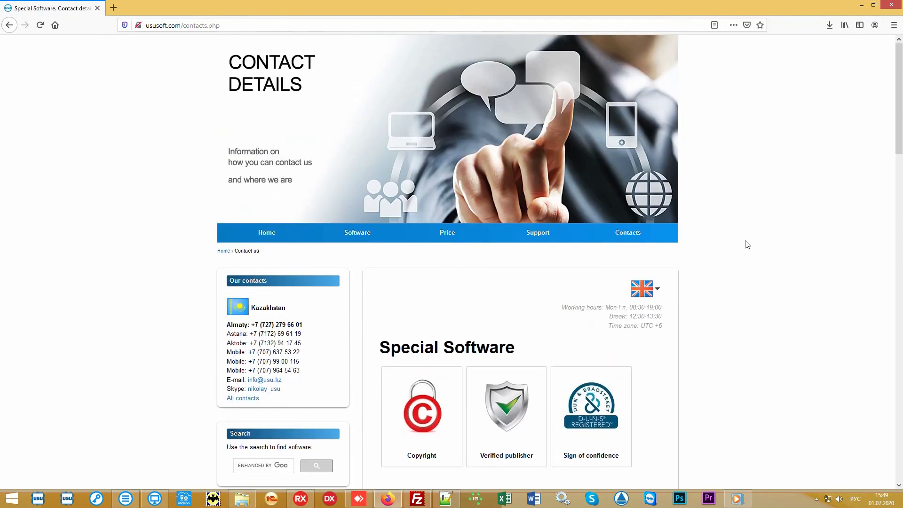